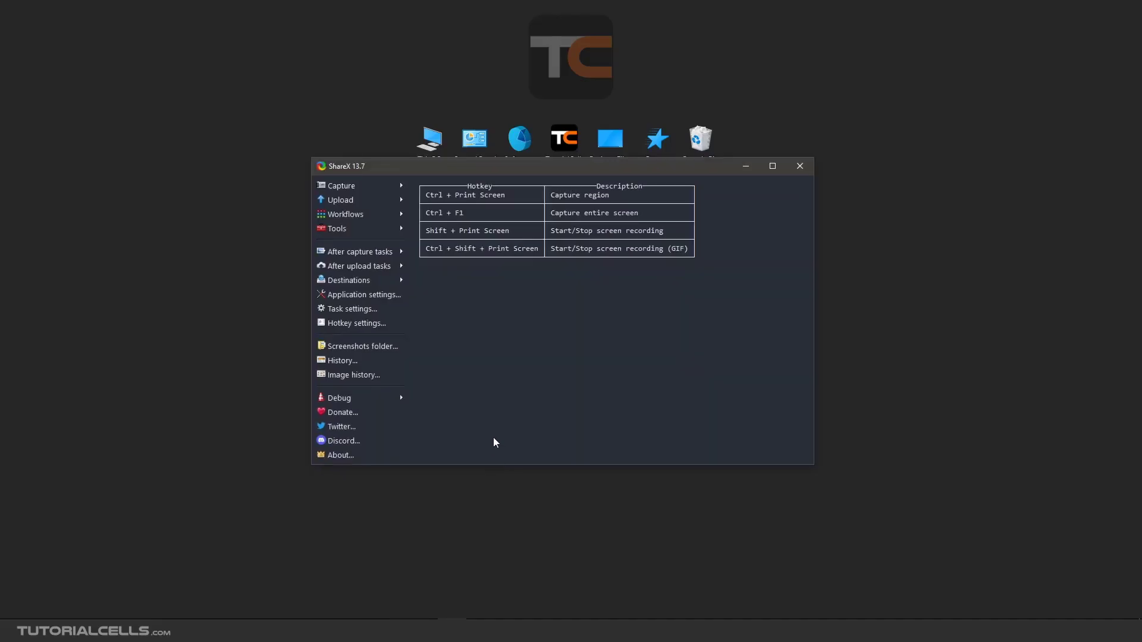
Glance at ShareX's capture types, then switch to the tutorialcells.com page in Edge.
left_click(376, 188)
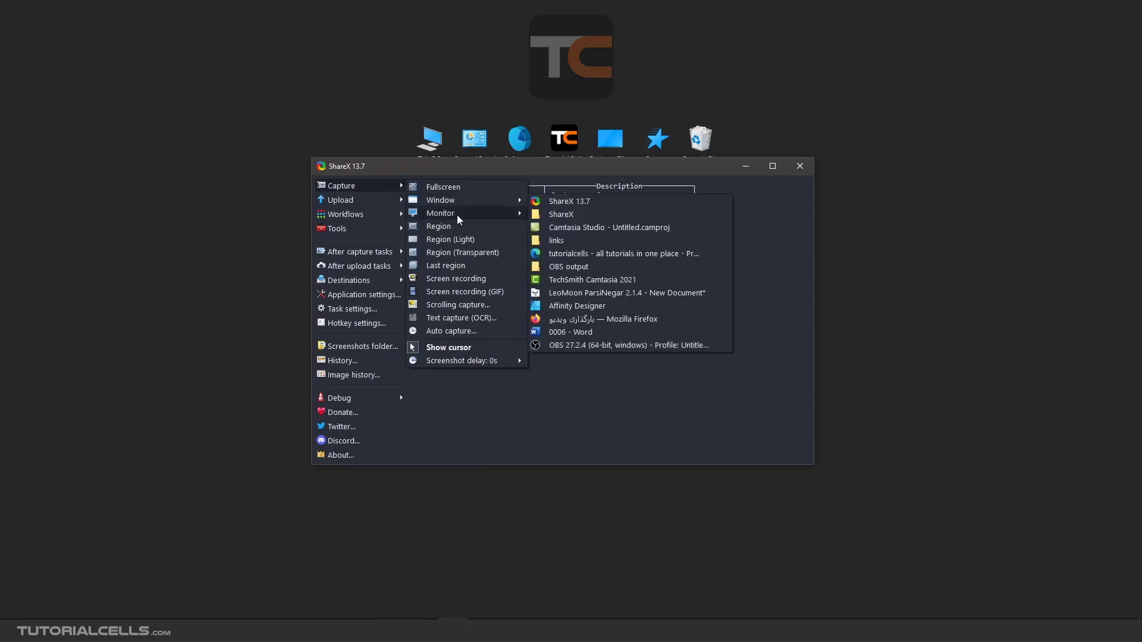
left_click(199, 586)
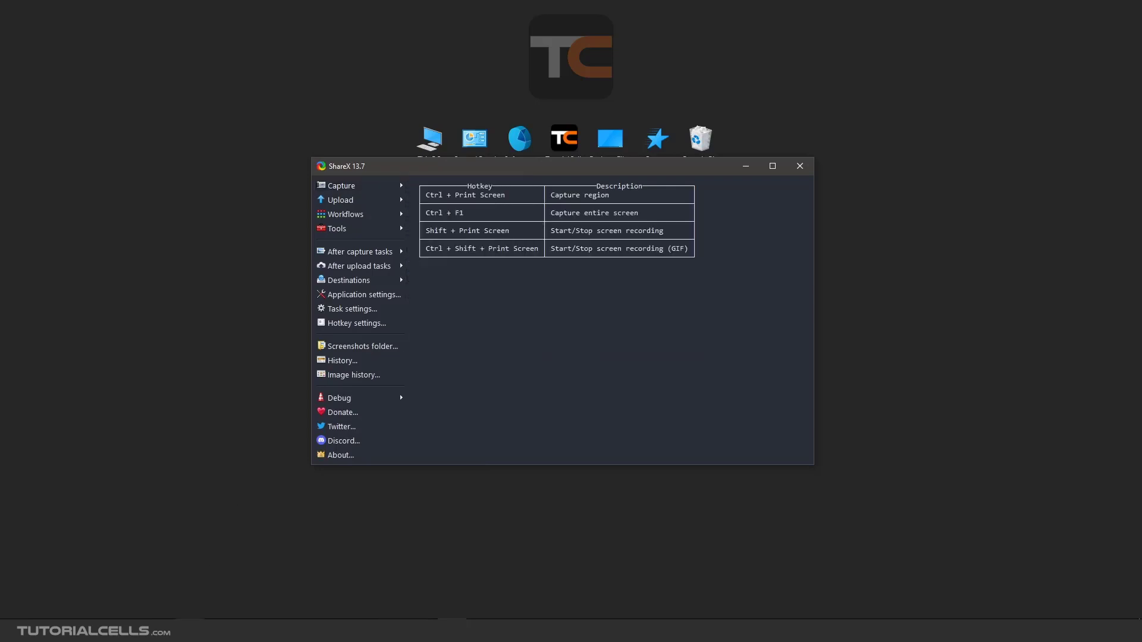
key("alt+Tab")
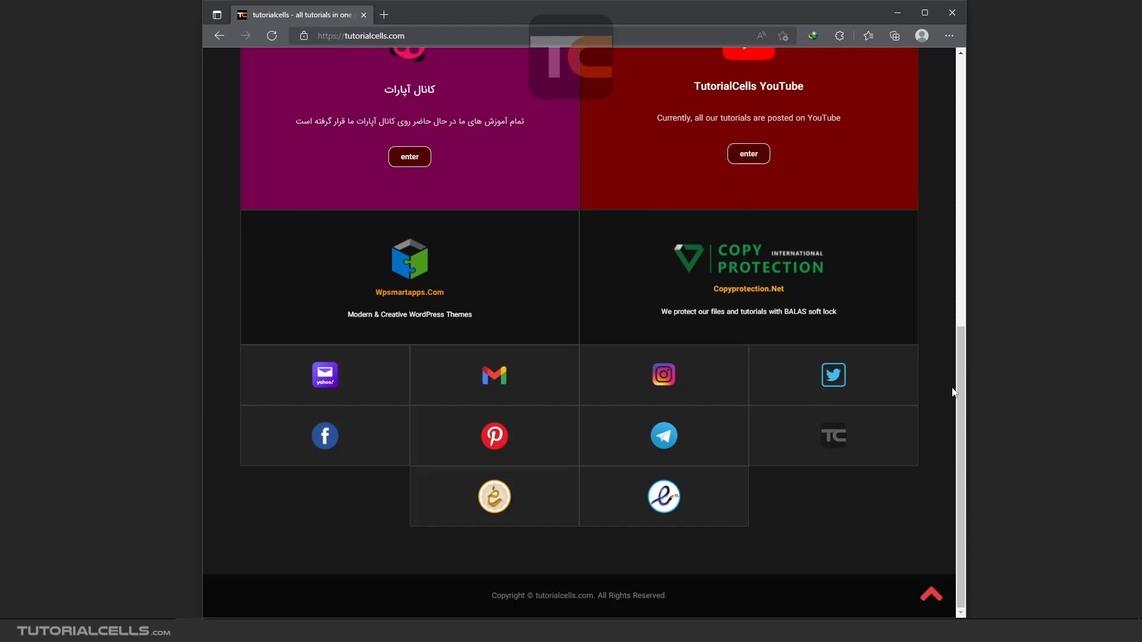
Scroll the tutorialcells.com page down and back up to its top.
left_click_drag(959, 392, 959, 134)
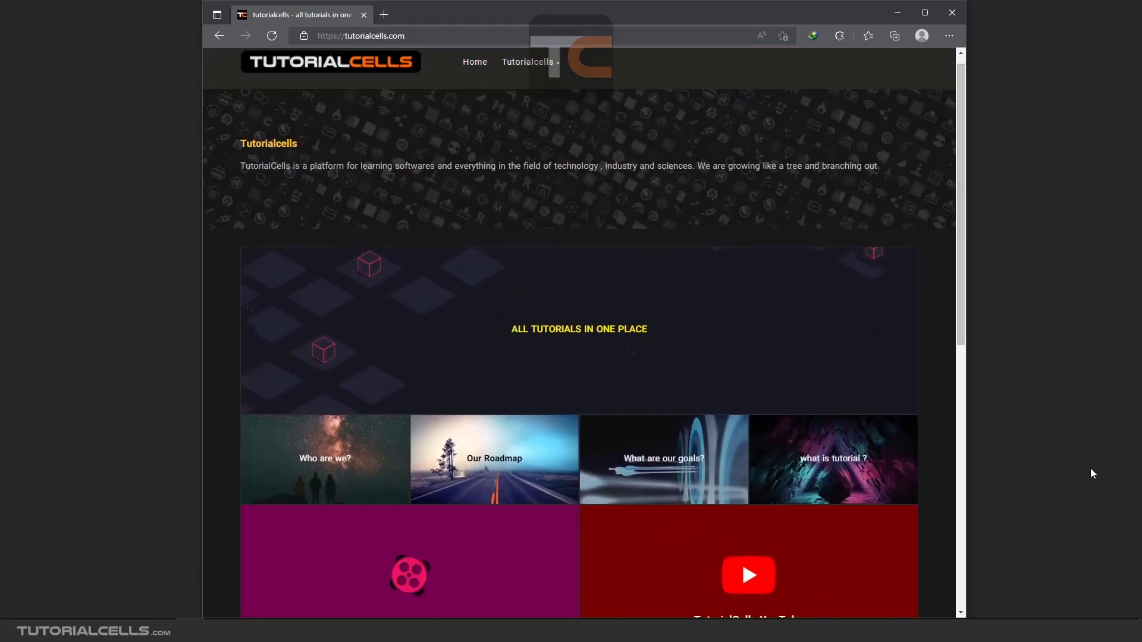
left_click_drag(958, 220, 960, 179)
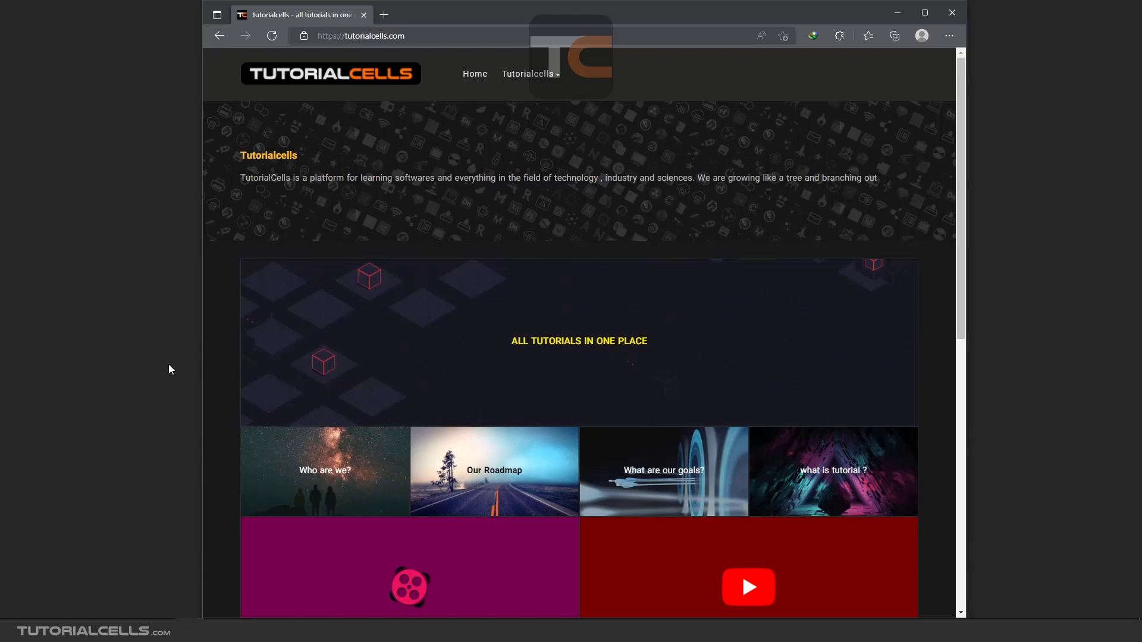
scroll(938, 220, "down", 5)
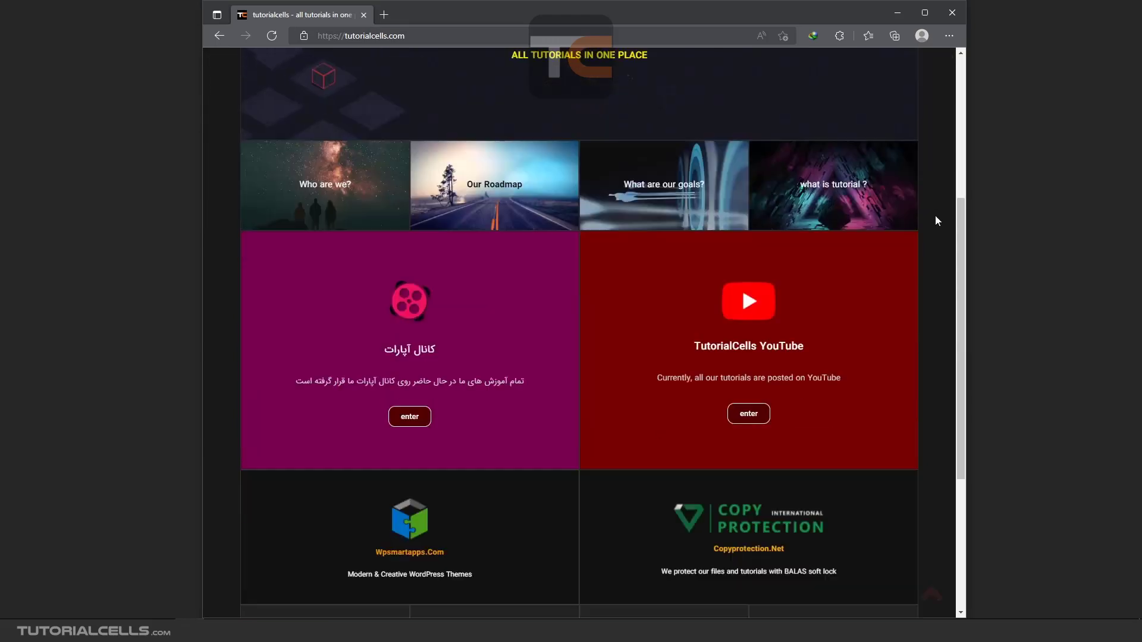
scroll(935, 229, "down", 4)
scroll(935, 241, "up", 9)
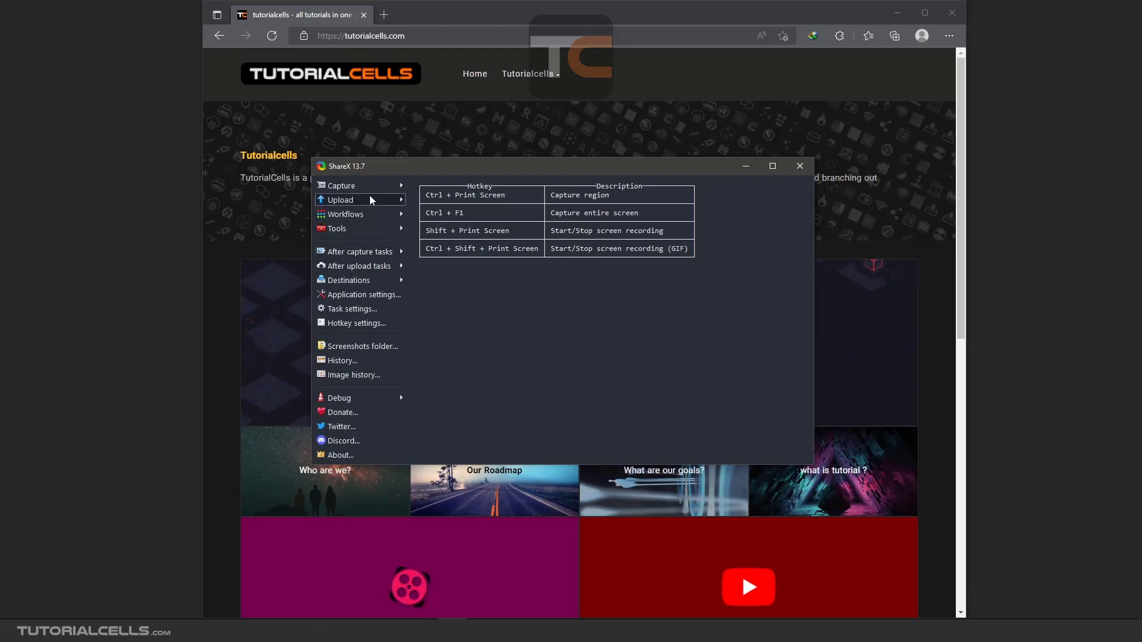
Start a Scrolling capture from the Capture menu, targeting the Edge tutorialcells.com window.
left_click(371, 187)
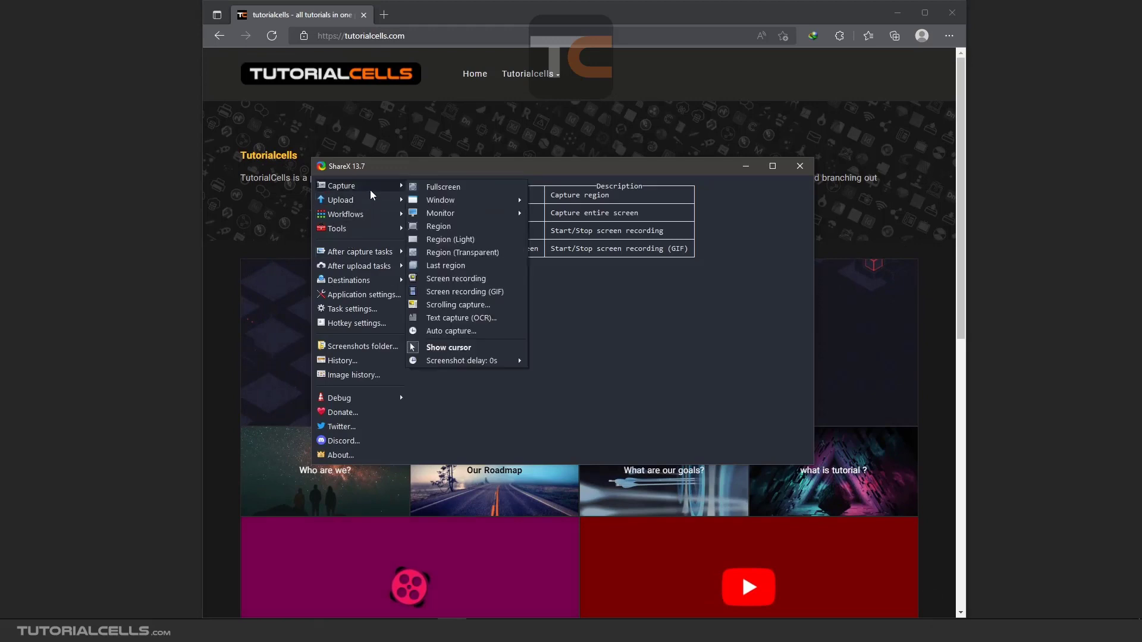
left_click(484, 307)
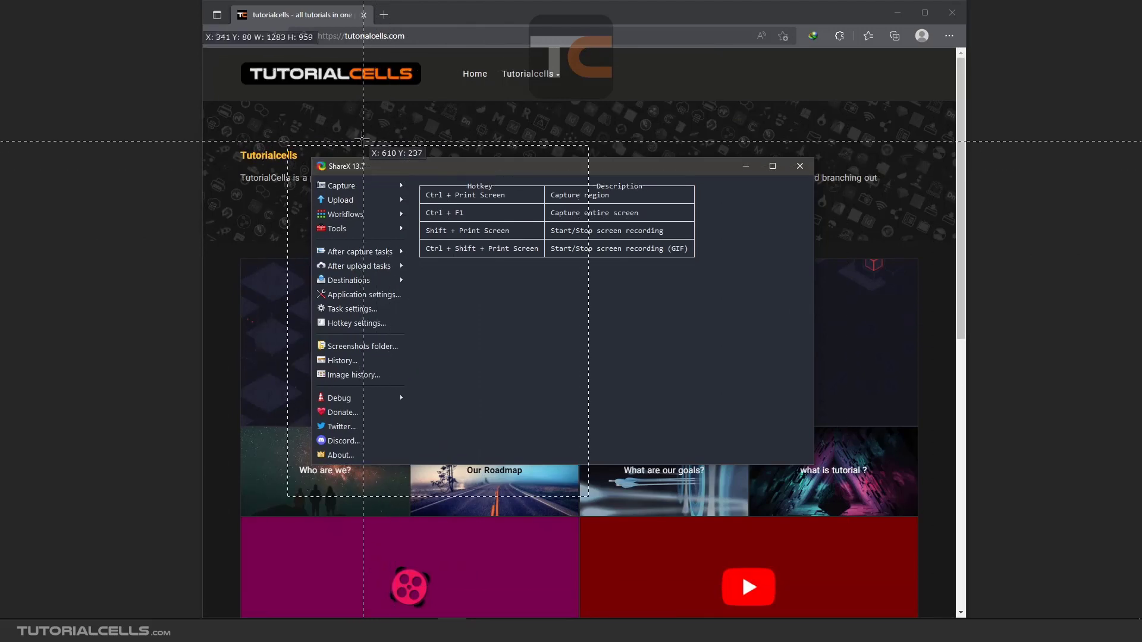
left_click(386, 123)
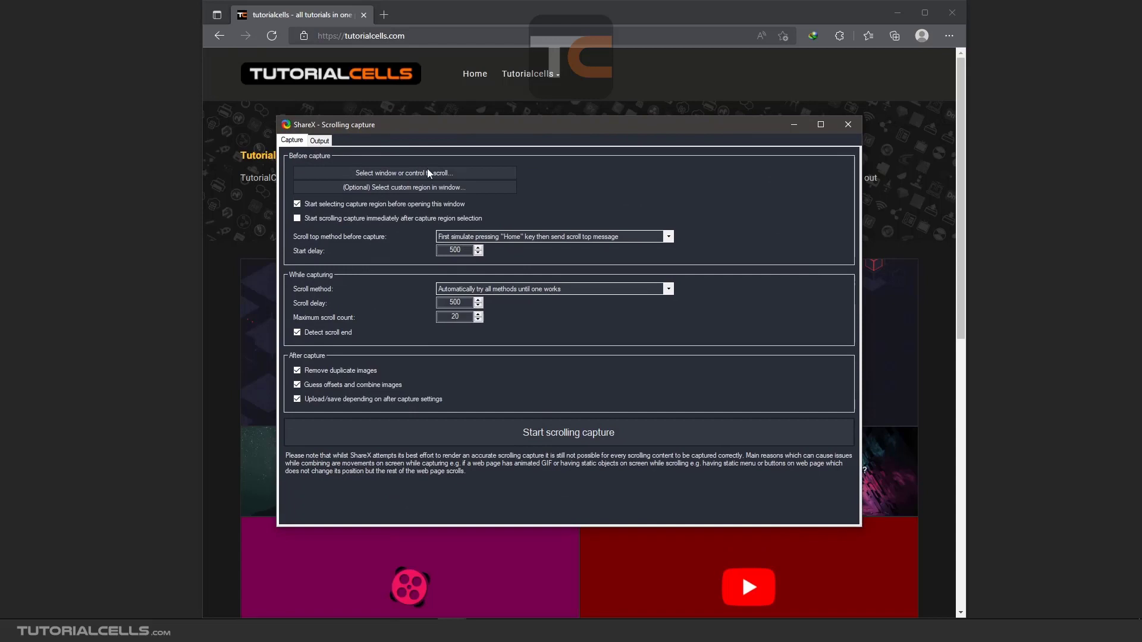
left_click(371, 179)
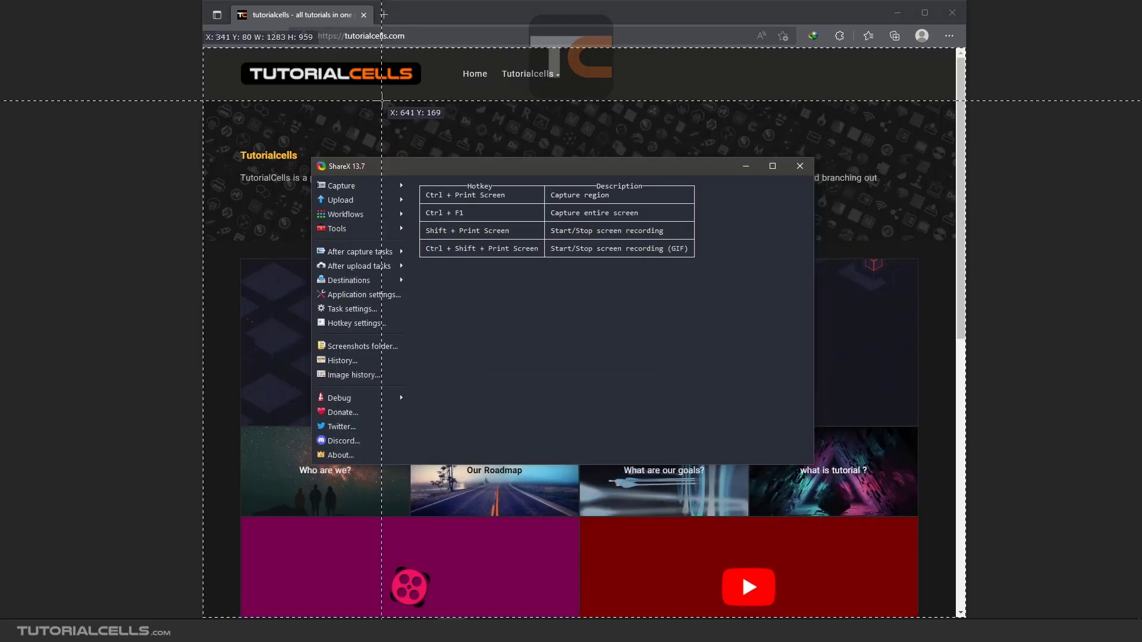
left_click(385, 107)
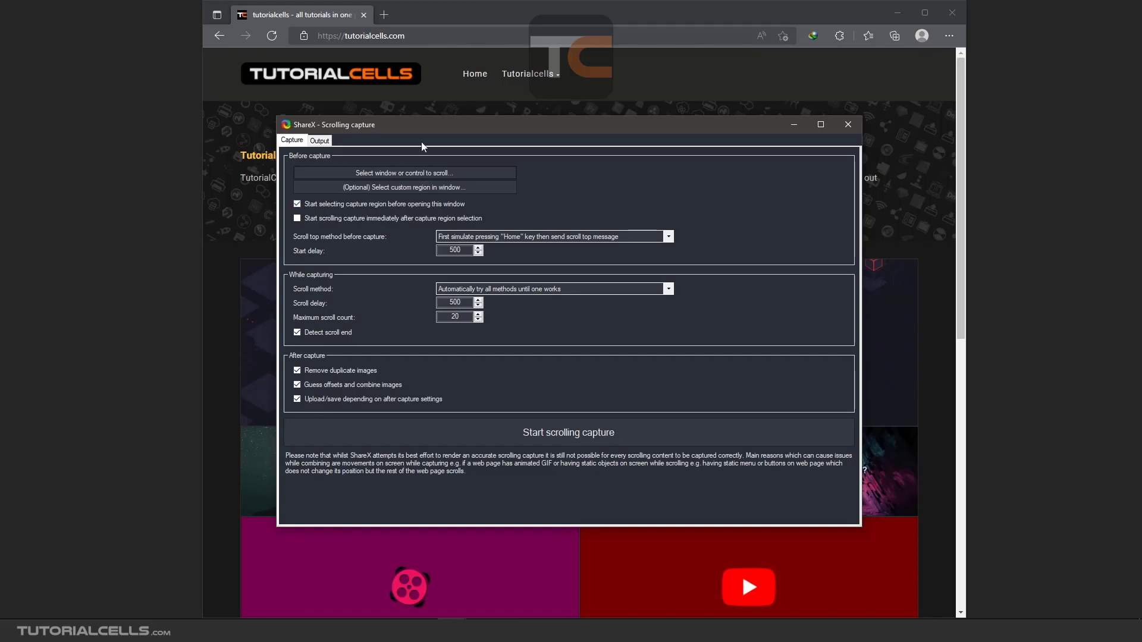
Nudge the Scrolling capture window right and return the tutorialcells.com page to its top.
left_click_drag(426, 127, 445, 132)
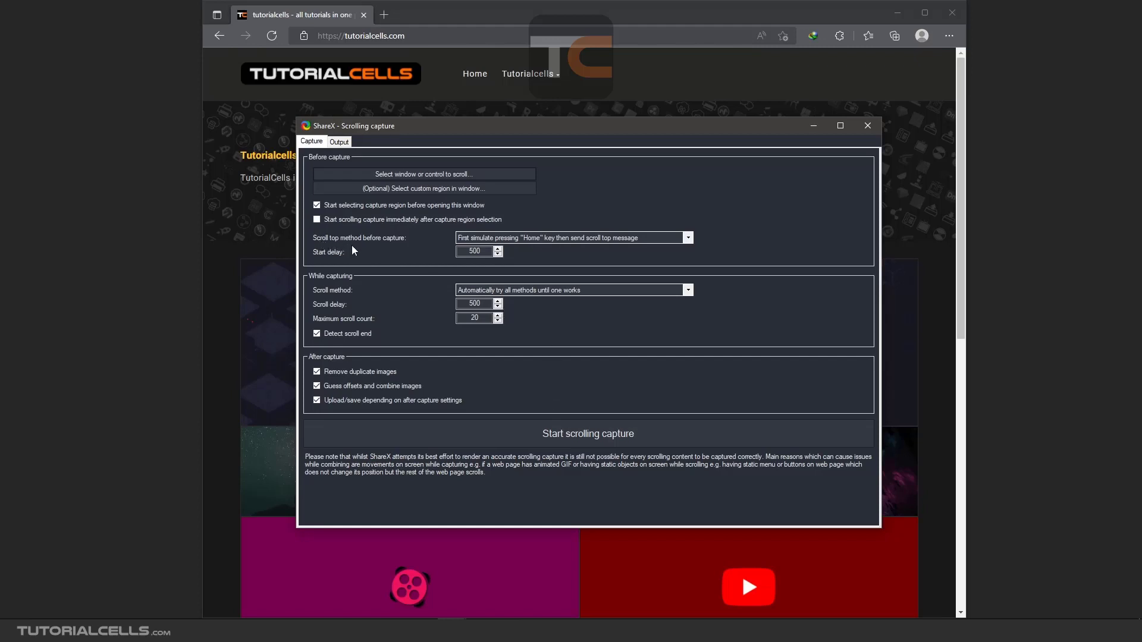
left_click_drag(962, 196, 955, 458)
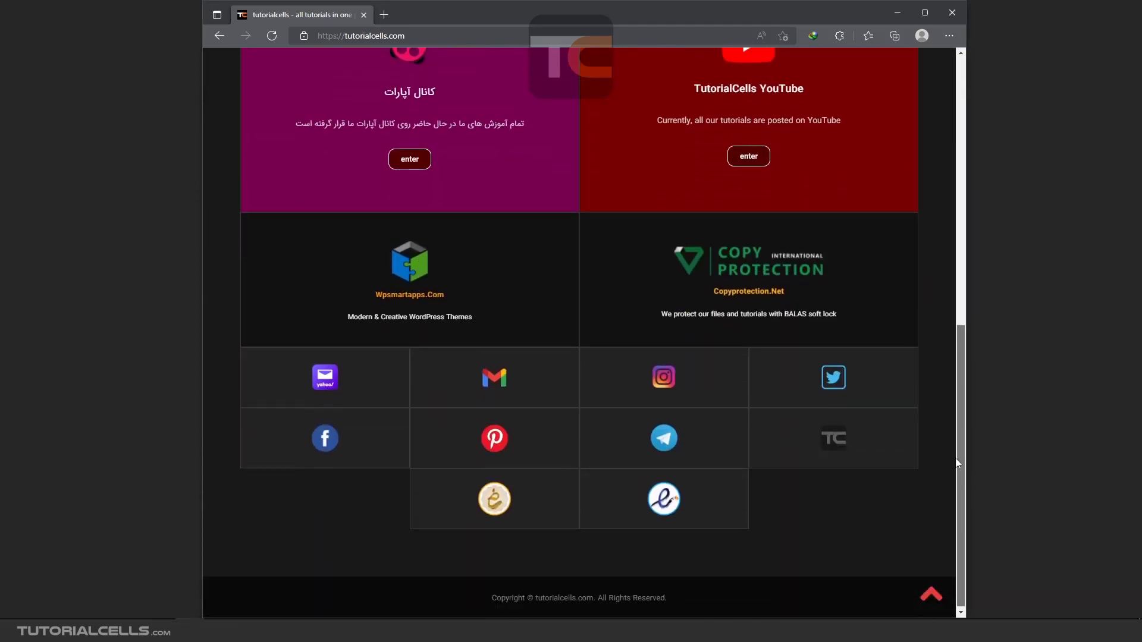
left_click(932, 594)
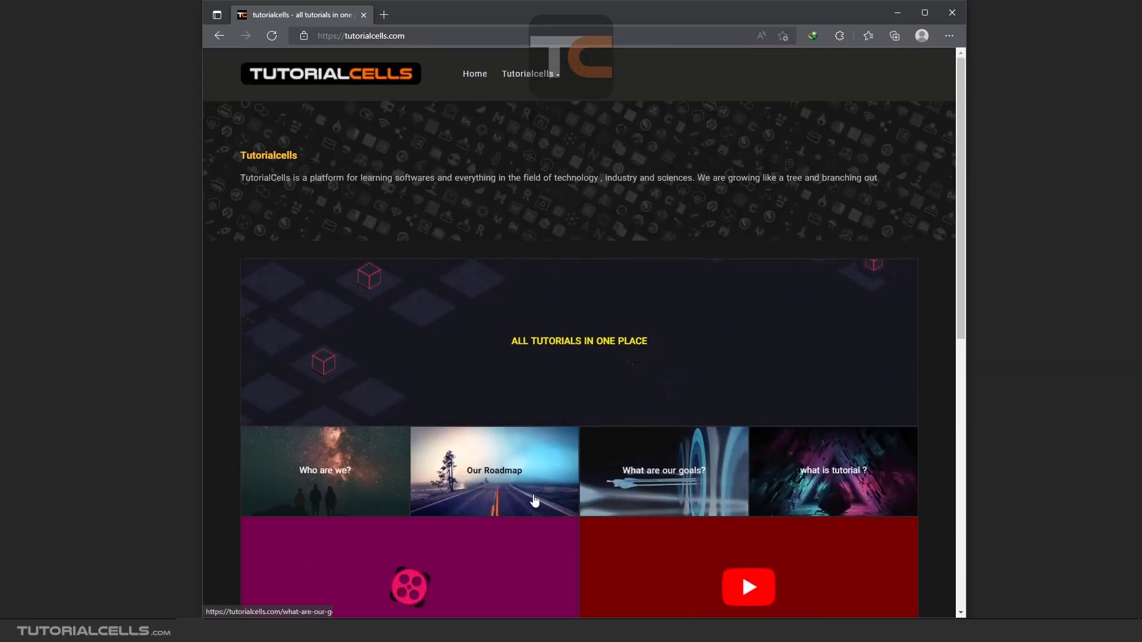
left_click(497, 577)
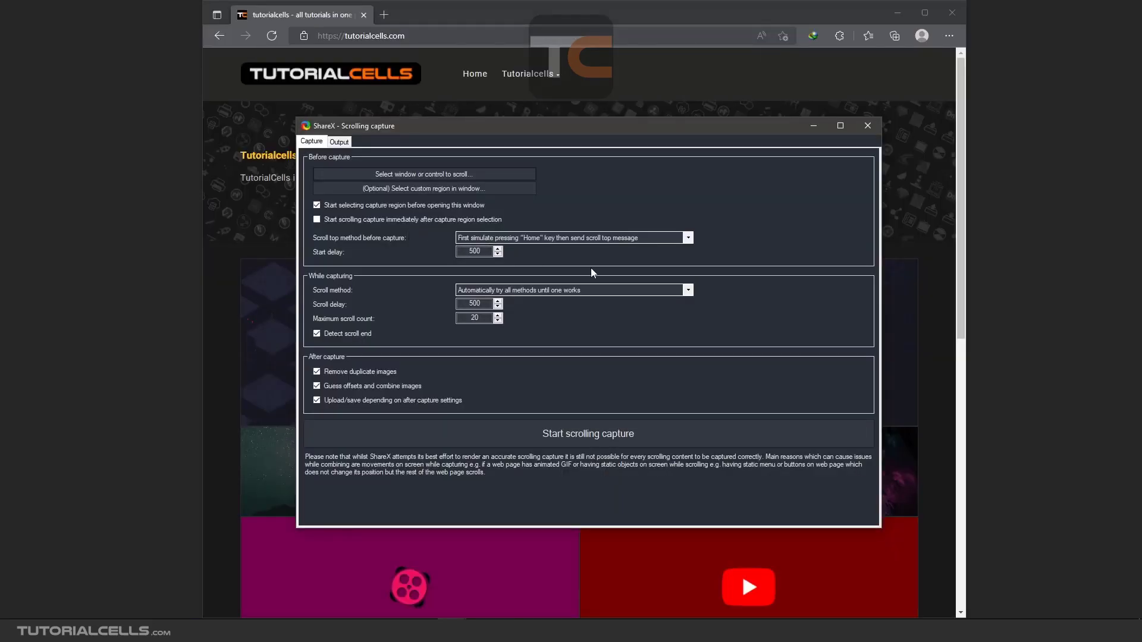
left_click_drag(964, 308, 948, 408)
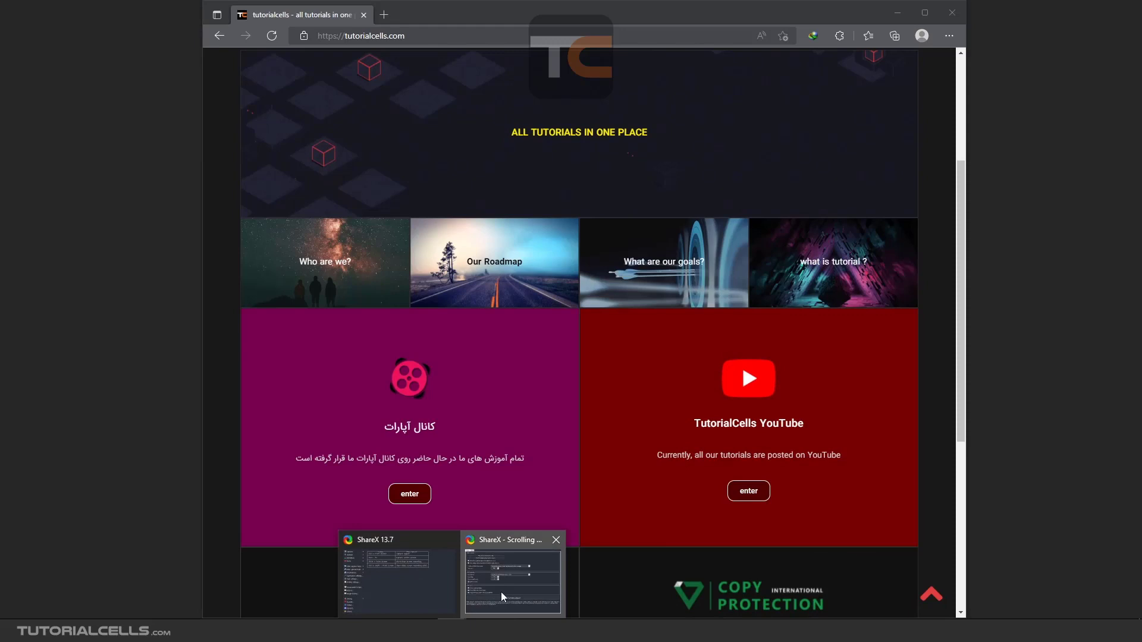
Check the Scroll top method without changing it and select the 500 start delay value.
left_click(513, 576)
left_click(505, 237)
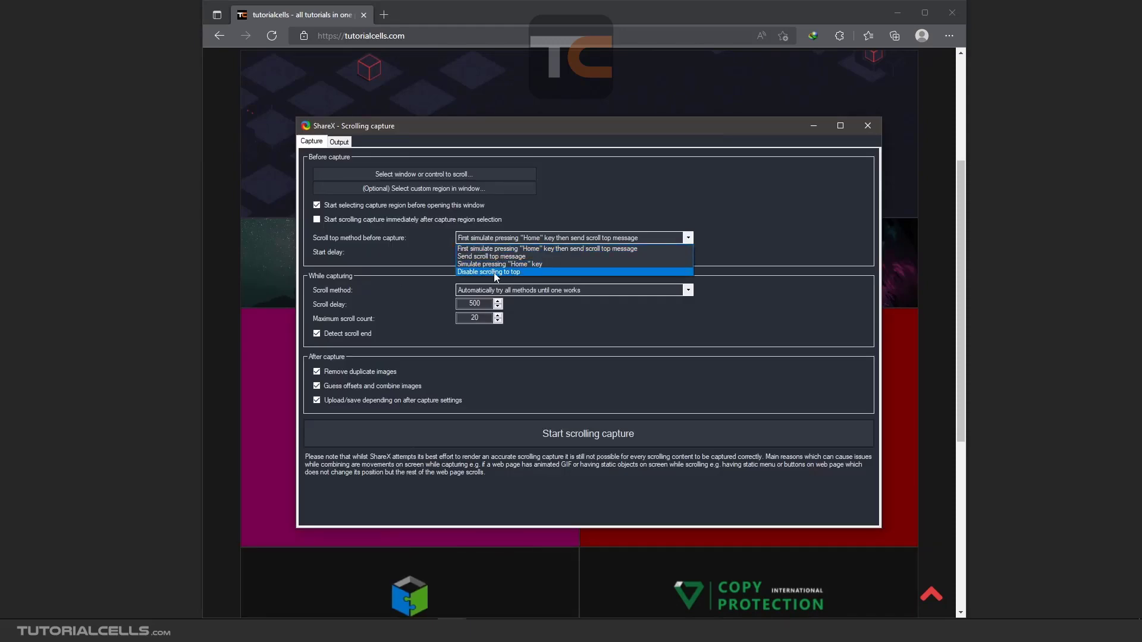
left_click(426, 258)
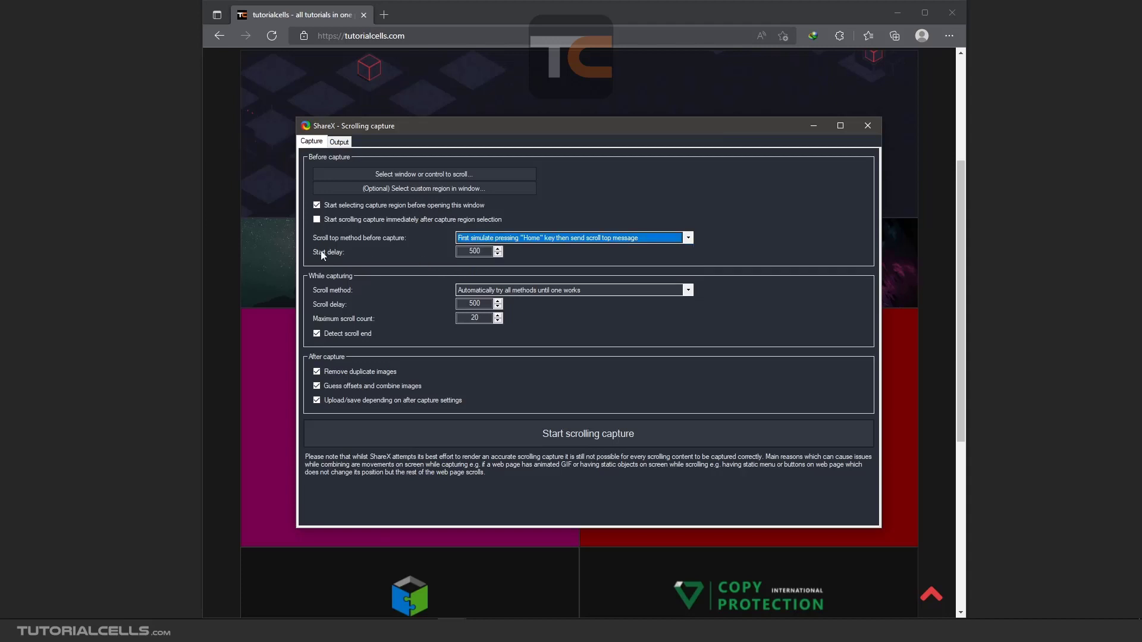
double_click(475, 251)
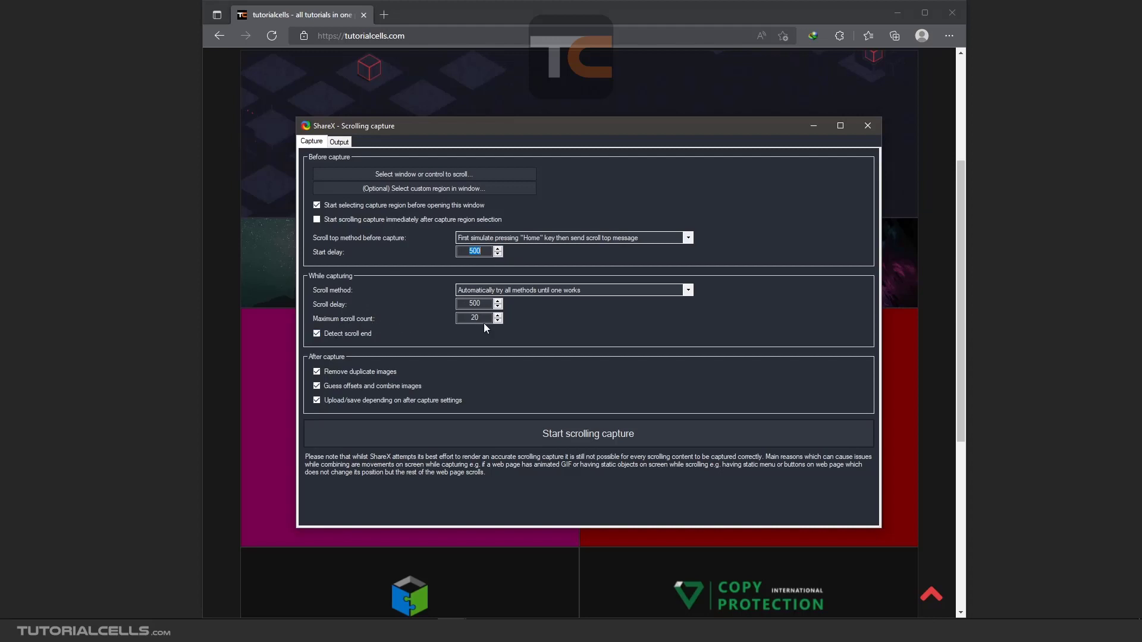
left_click_drag(484, 319, 464, 319)
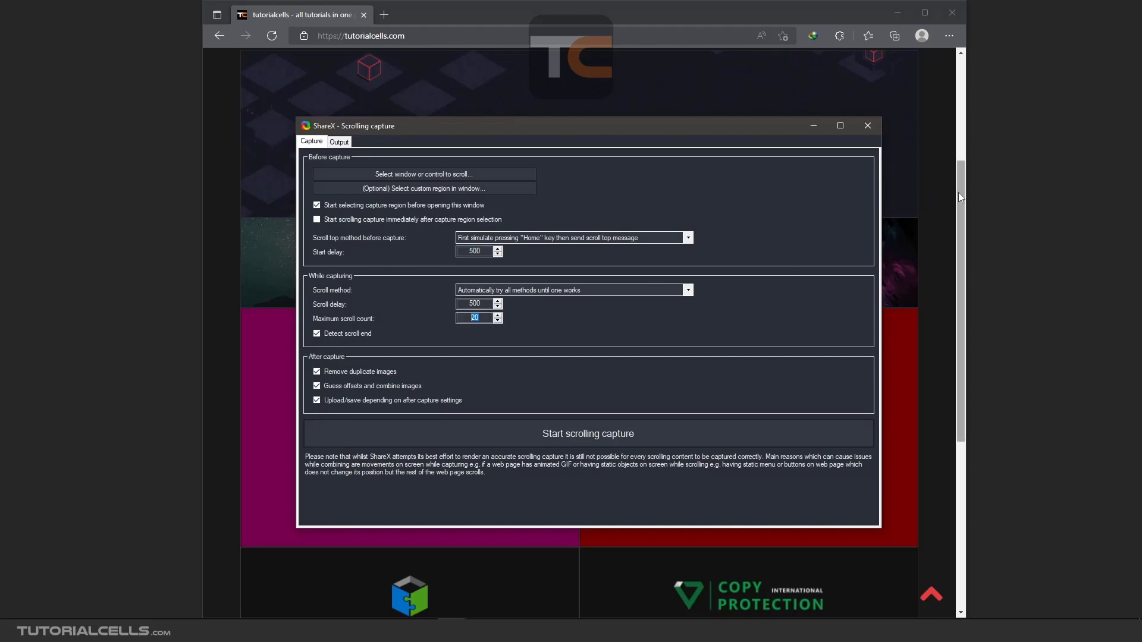
key("Return")
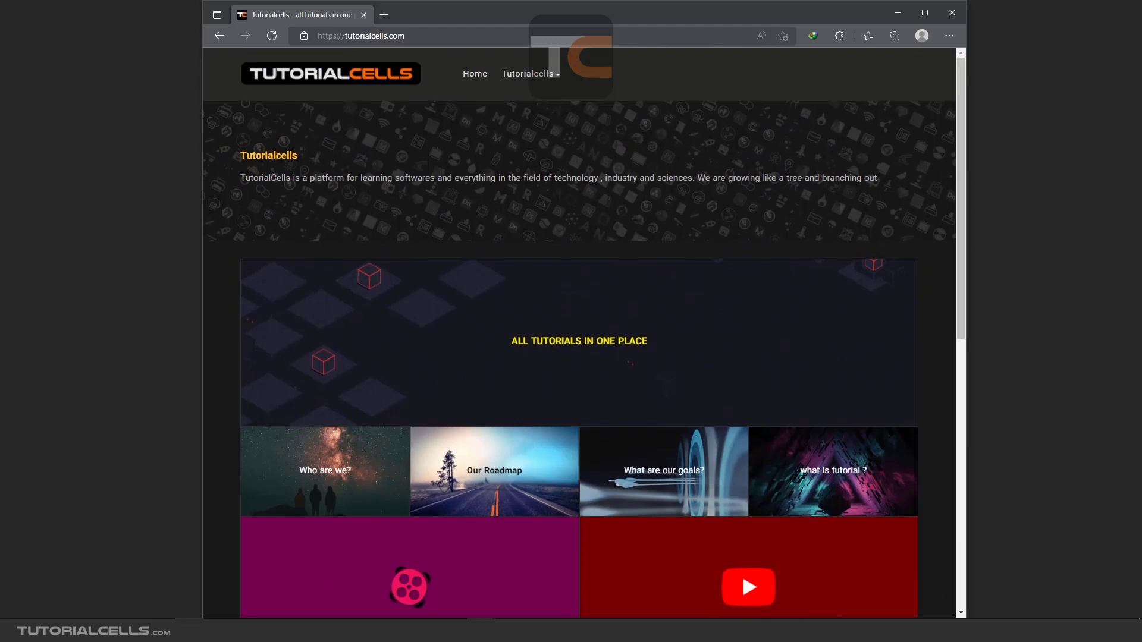
mouse_move(452, 625)
left_click(486, 584)
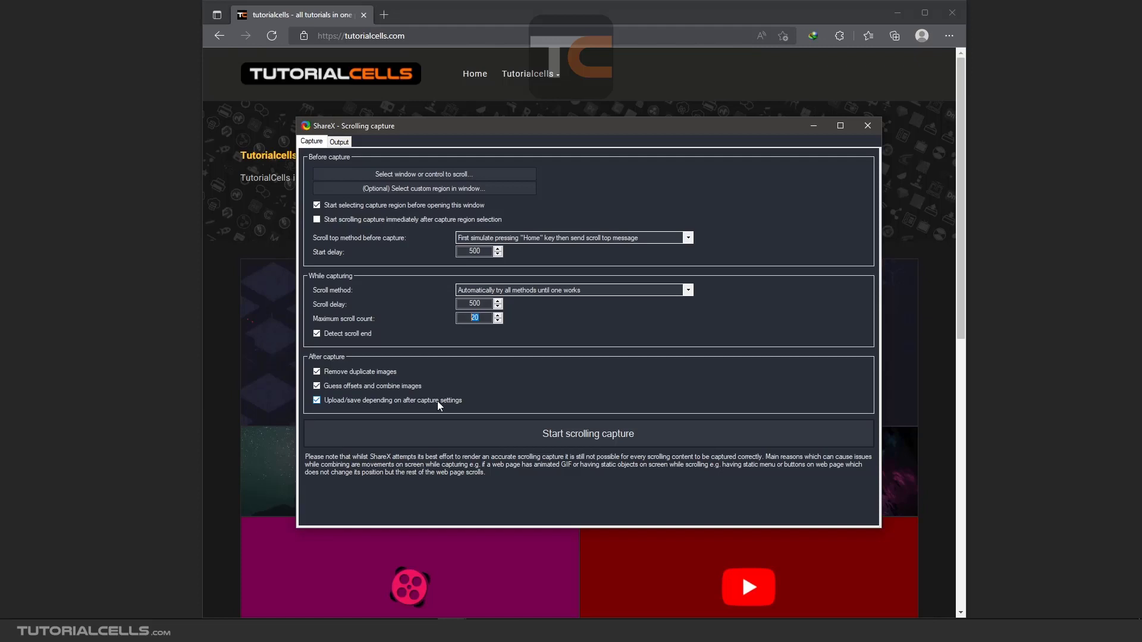
left_click(340, 143)
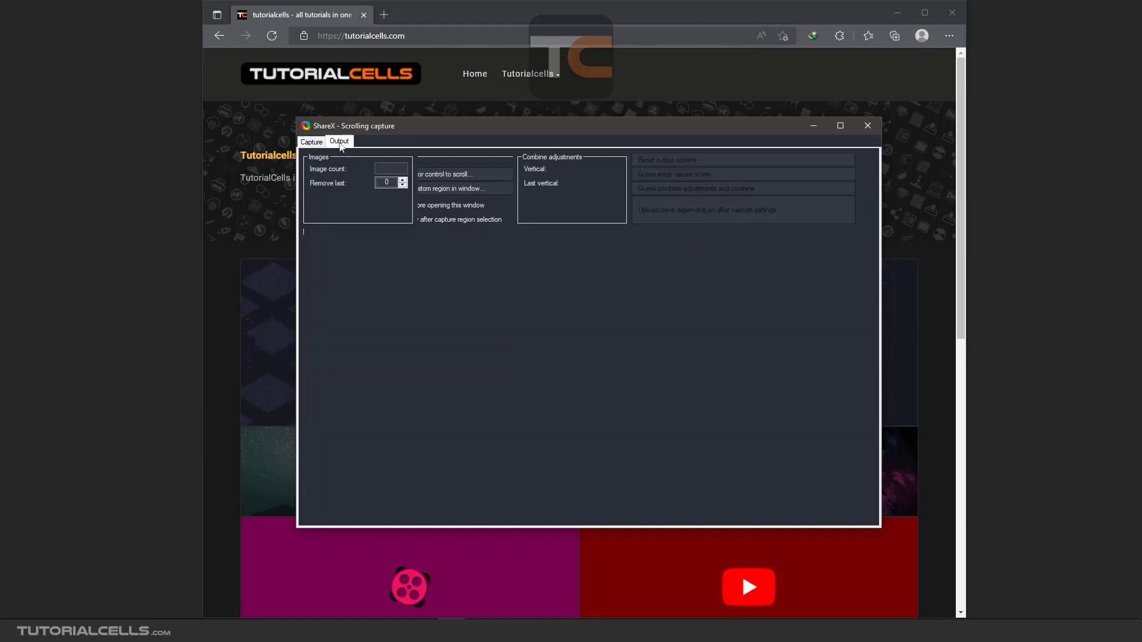
left_click(312, 142)
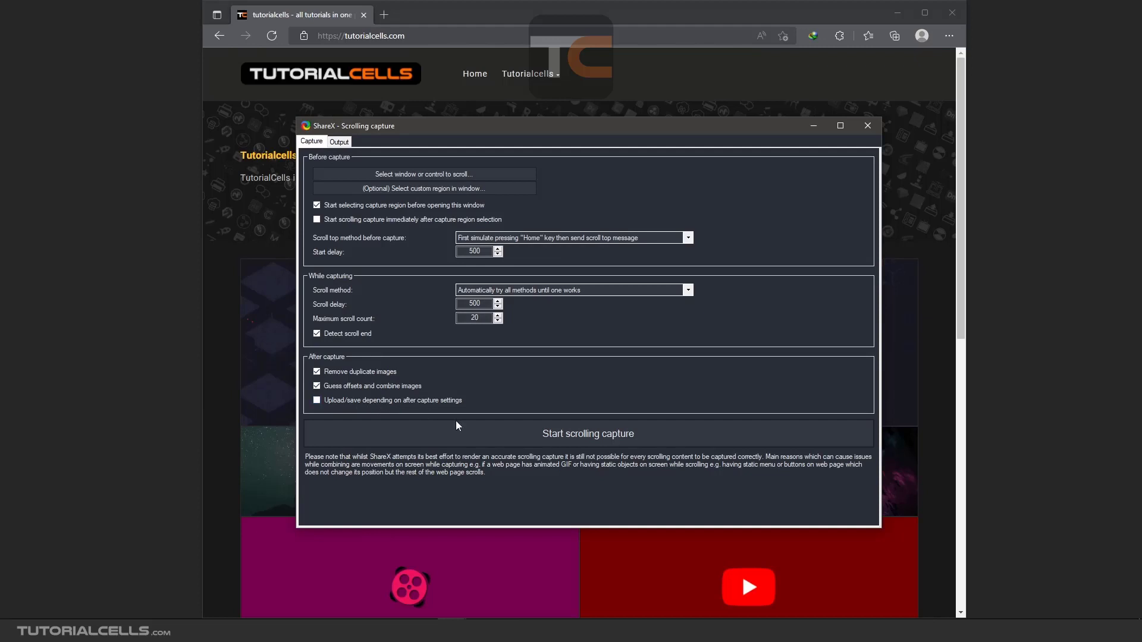
Run the scrolling capture, review its 4-image output, then minimize it and scroll the page to top.
left_click(470, 435)
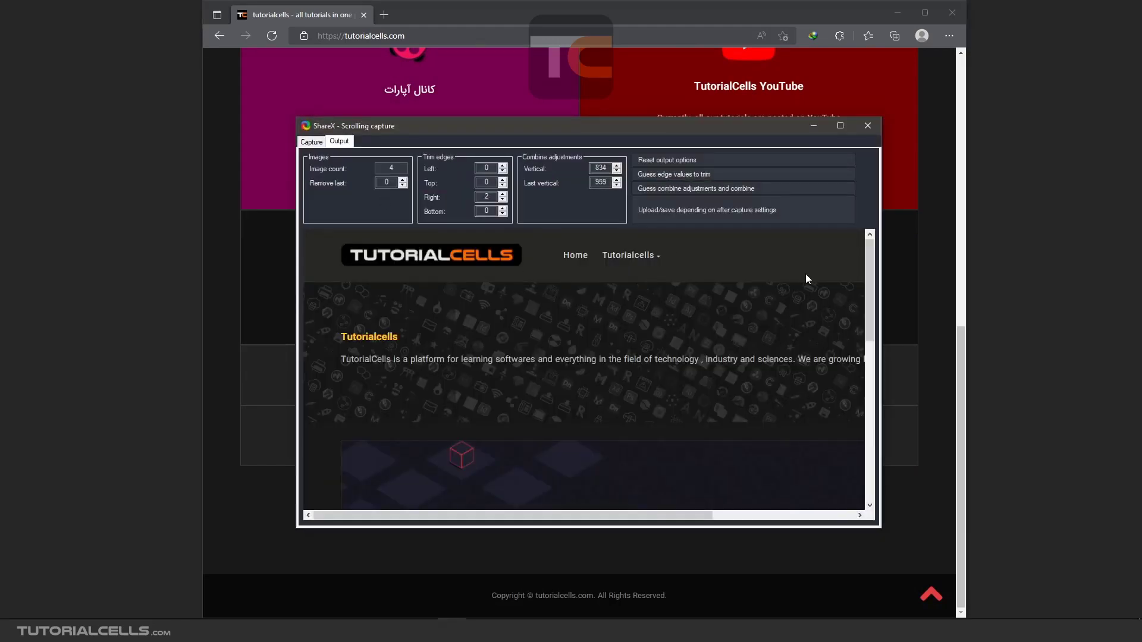
left_click_drag(872, 277, 864, 422)
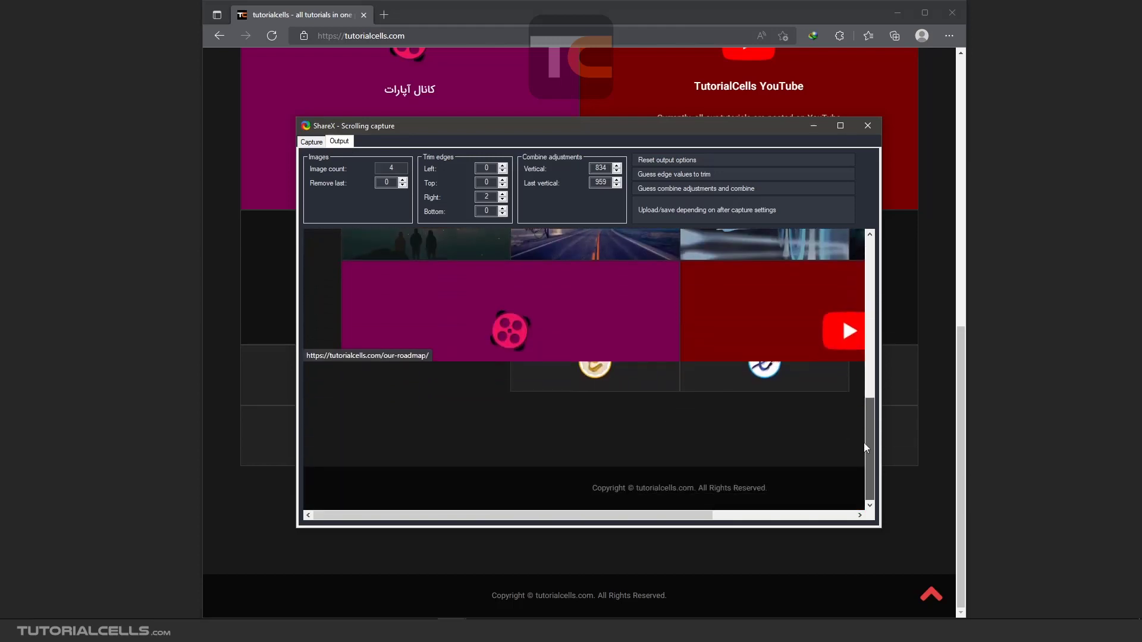
left_click_drag(865, 444, 797, 455)
left_click(935, 348)
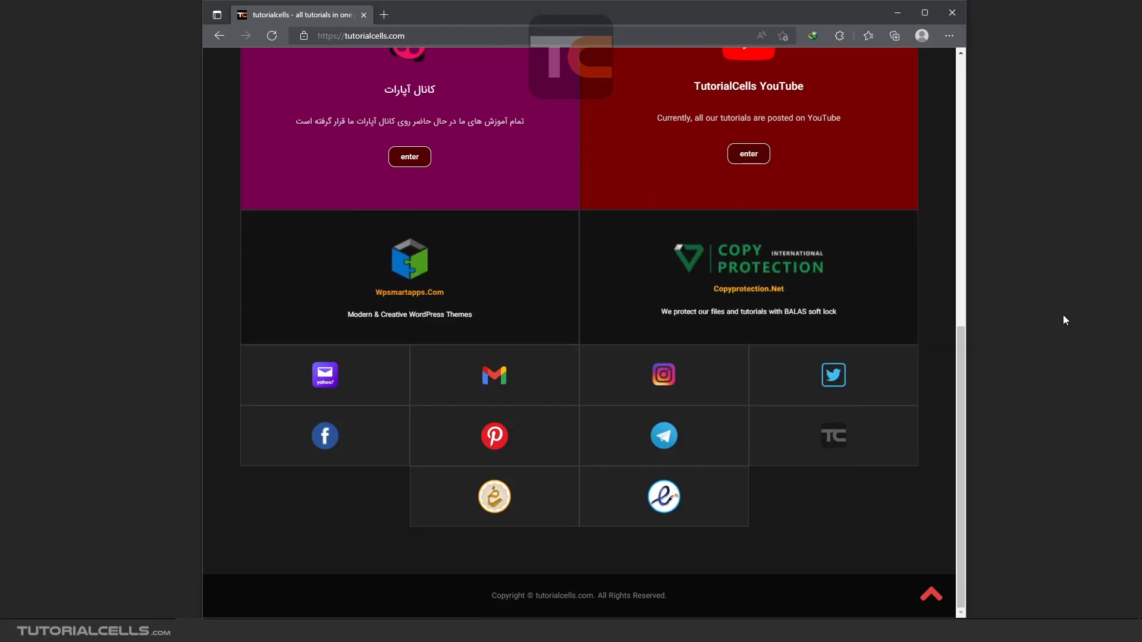
left_click_drag(962, 412, 947, 142)
Restore the Scrolling capture window and cancel a window selection on its Capture tab.
mouse_move(452, 631)
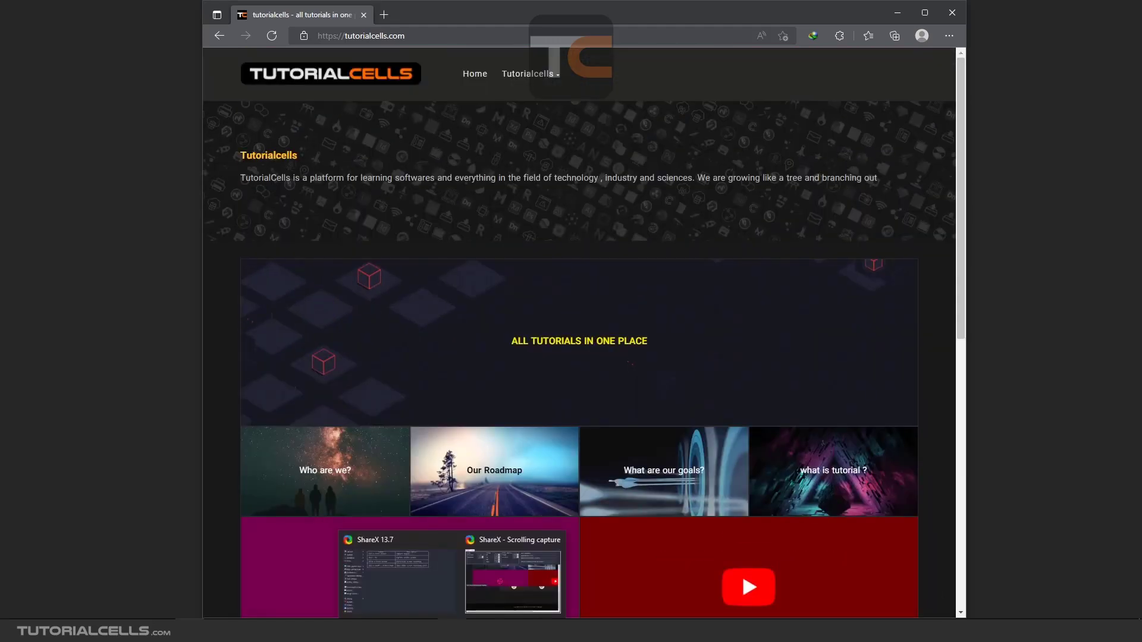
left_click(486, 575)
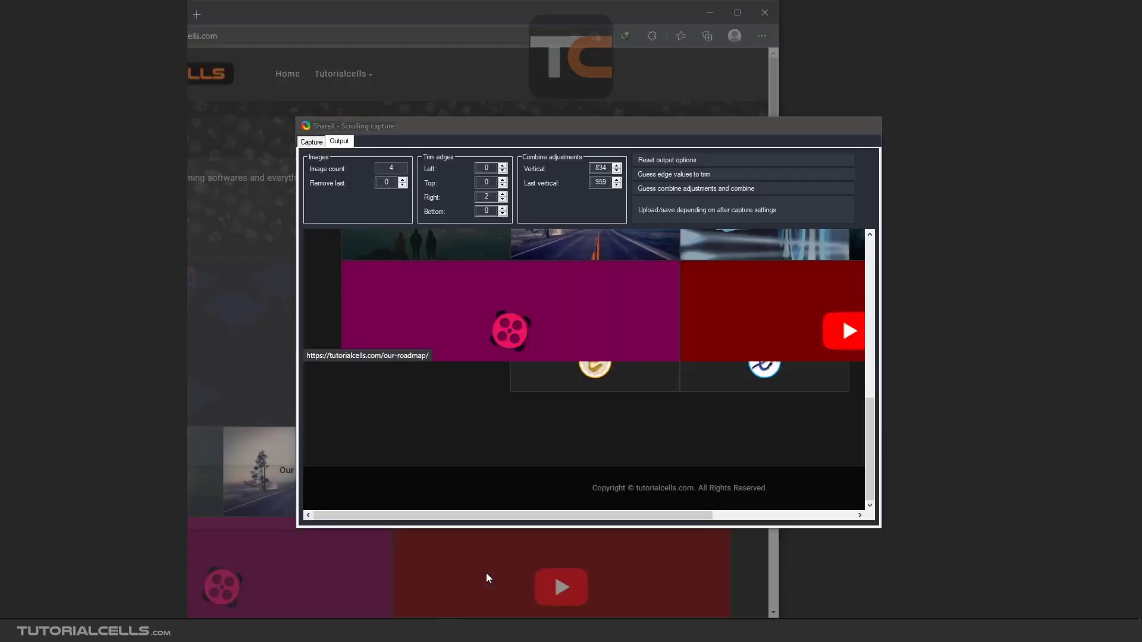
left_click(311, 141)
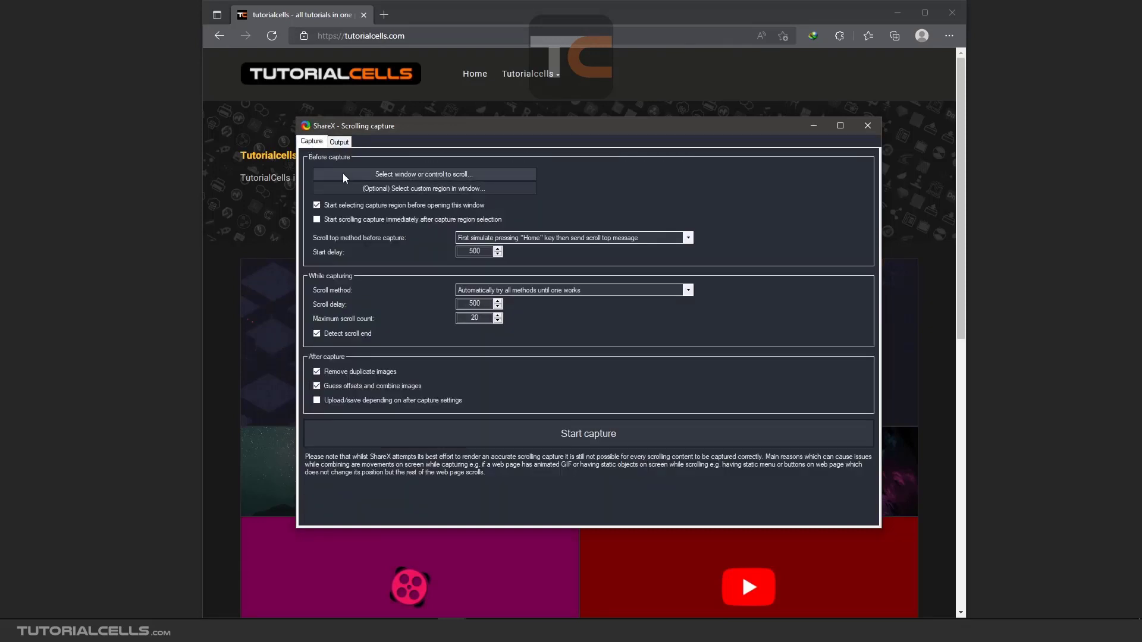
left_click(333, 172)
left_click(340, 141)
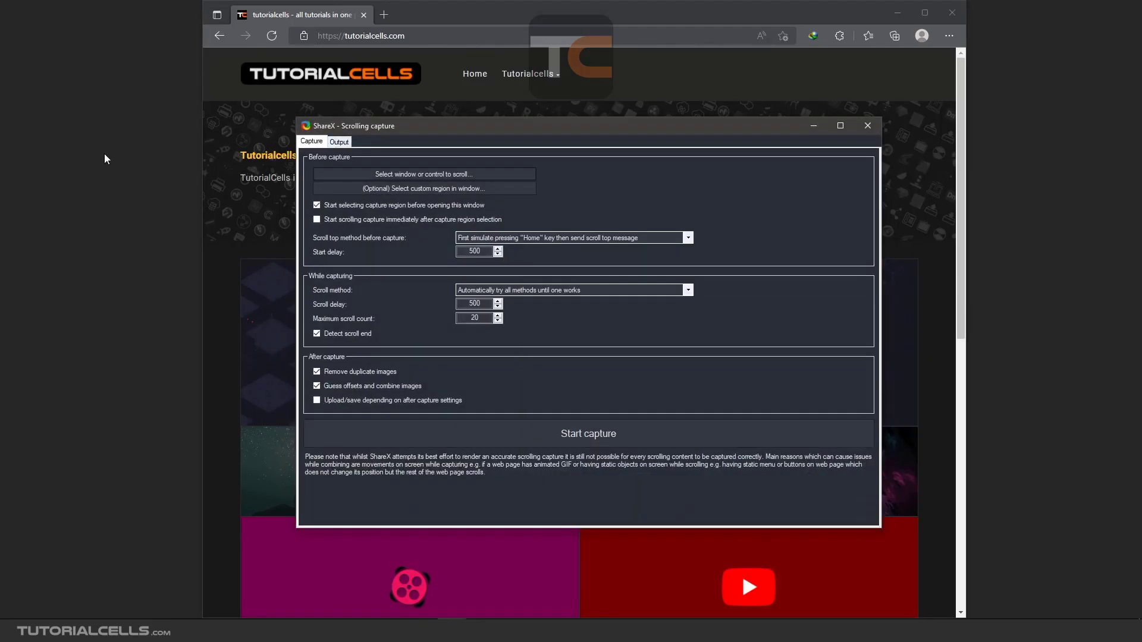
Recapture the page as 3 stitched images, check the output, then hide the window.
left_click(490, 434)
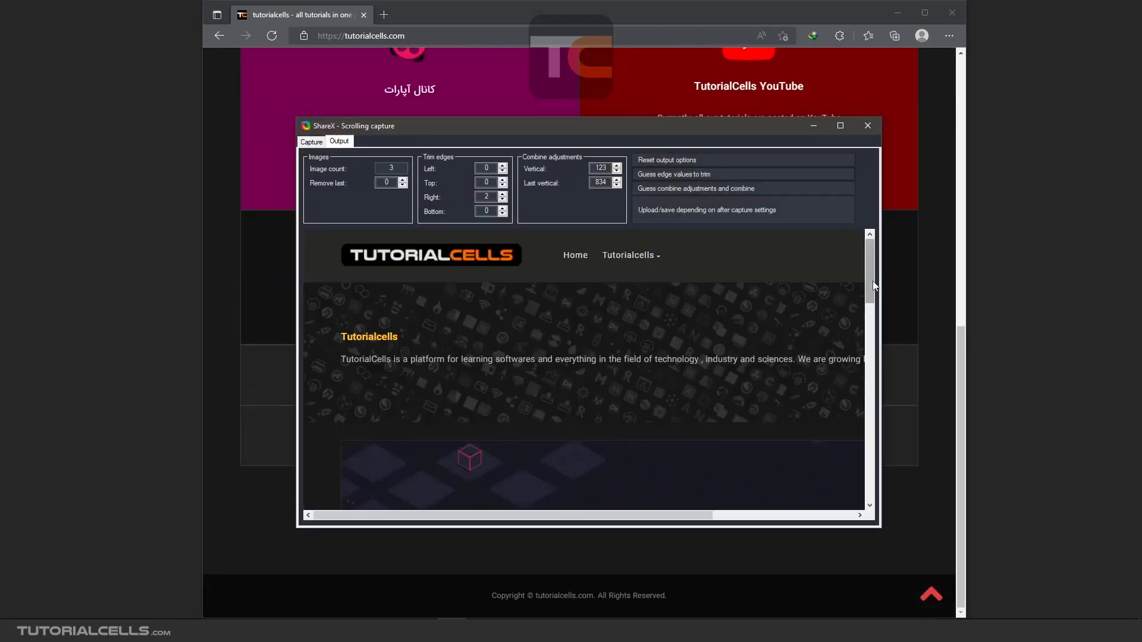
mouse_move(870, 285)
left_mouse_down()
mouse_move(843, 462)
mouse_move(882, 269)
left_mouse_up()
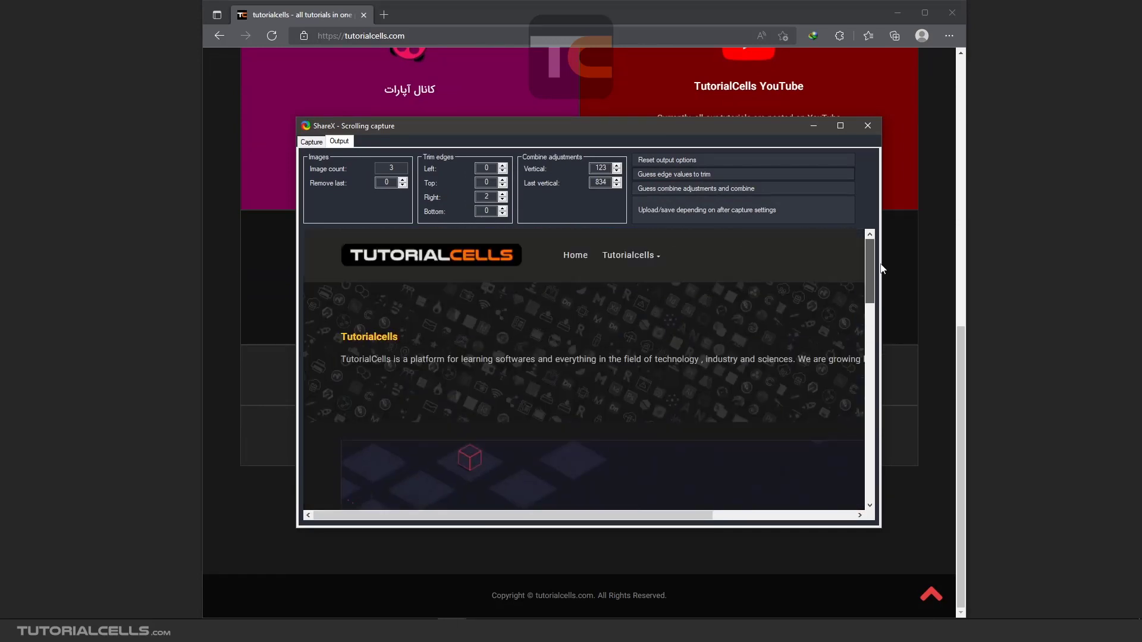
left_click(814, 125)
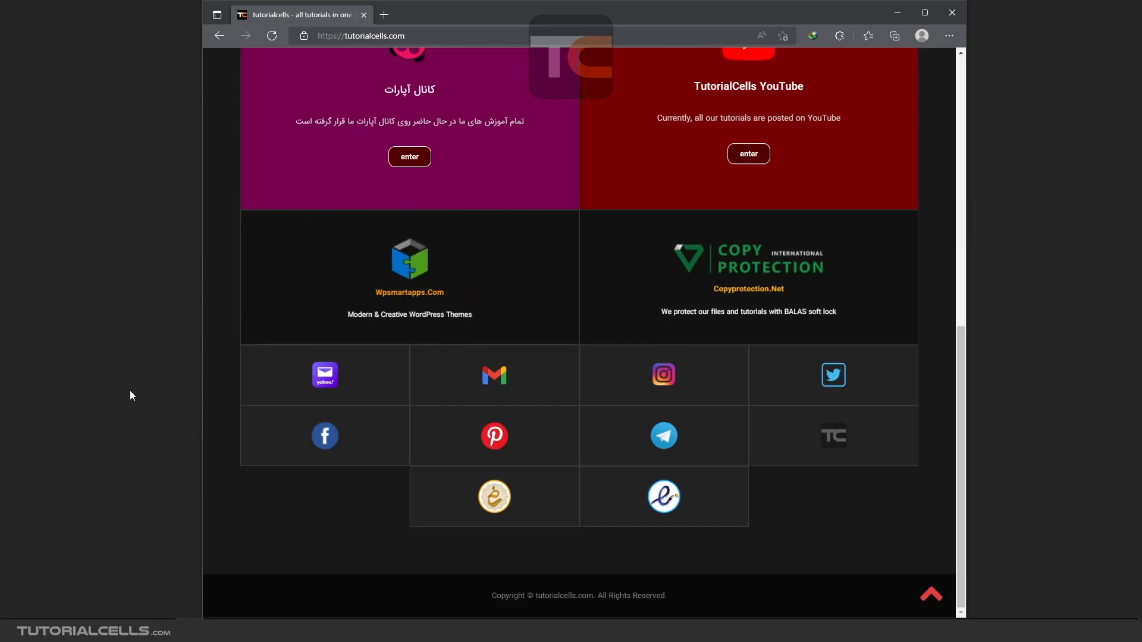
scroll(451, 369, "up", 1)
scroll(451, 369, "up", 8)
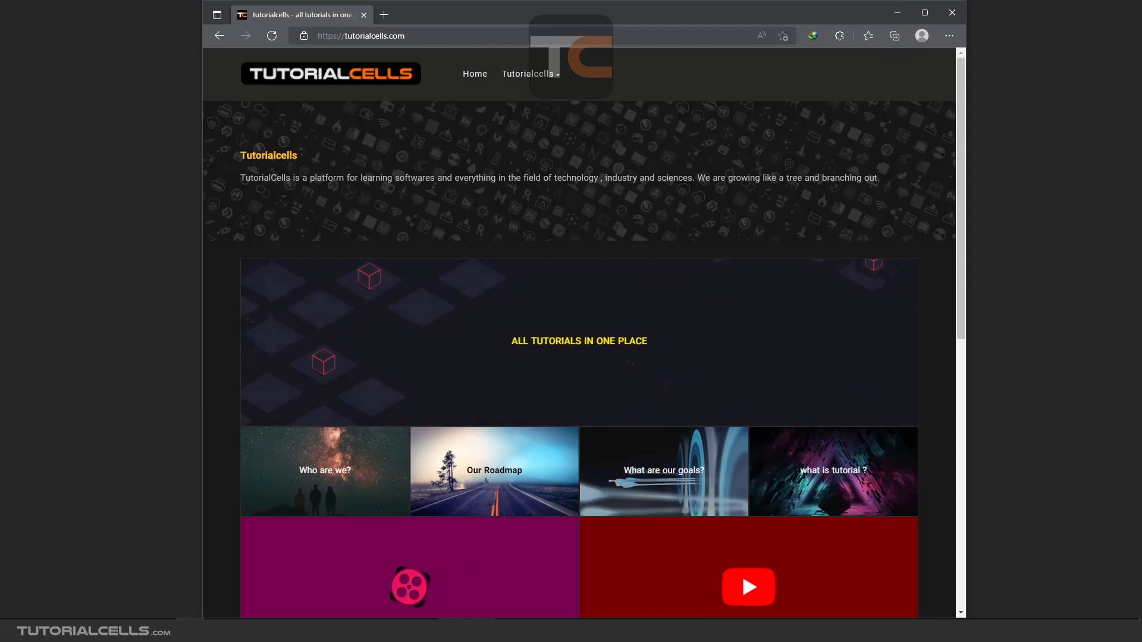
Restore the Scrolling capture window and scroll through the stitched 3-image Output preview.
left_click(493, 595)
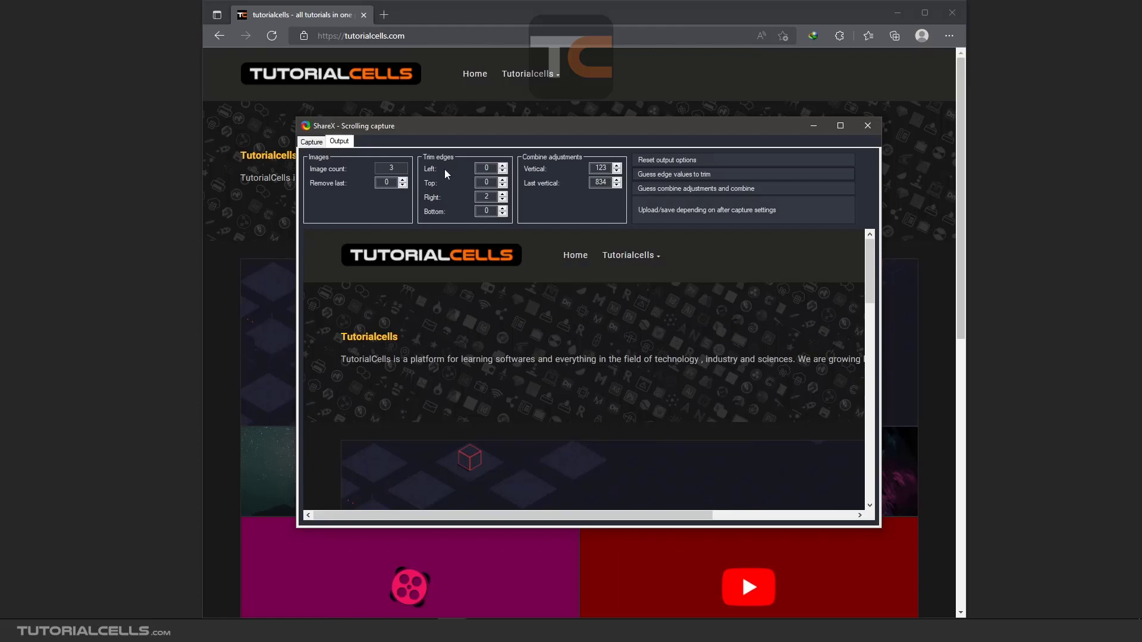
left_click_drag(869, 281, 324, 166)
mouse_move(869, 273)
left_mouse_down()
mouse_move(851, 367)
mouse_move(866, 461)
mouse_move(877, 253)
left_mouse_up()
left_click_drag(867, 269, 884, 239)
Save the stitched capture and enable 'Upload/save depending on after capture settings'.
left_click(682, 212)
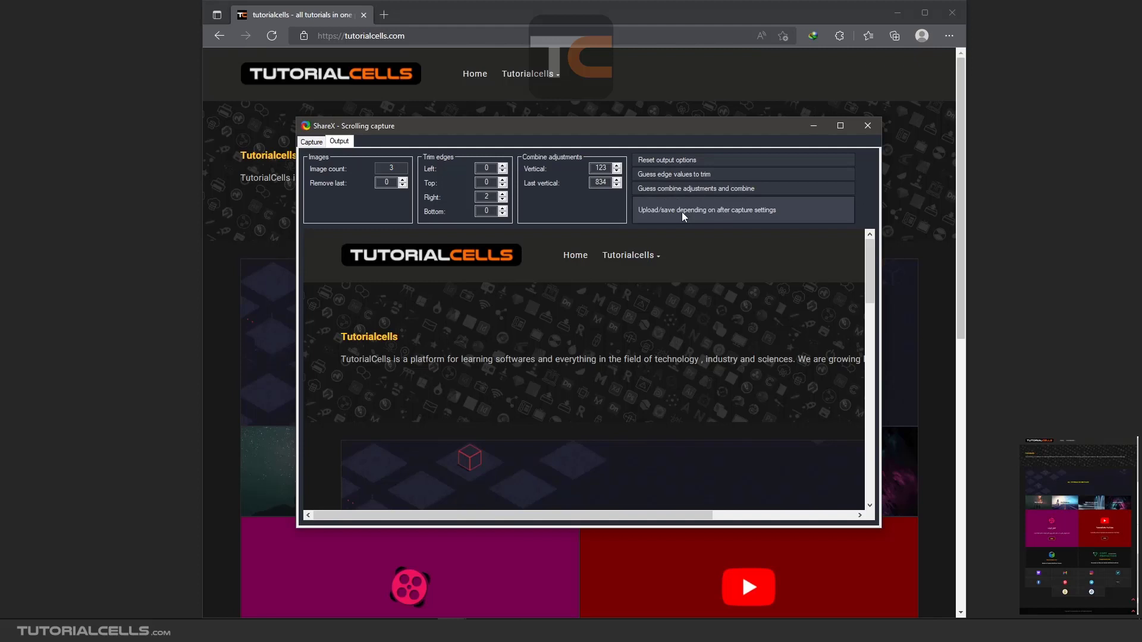
mouse_move(1046, 487)
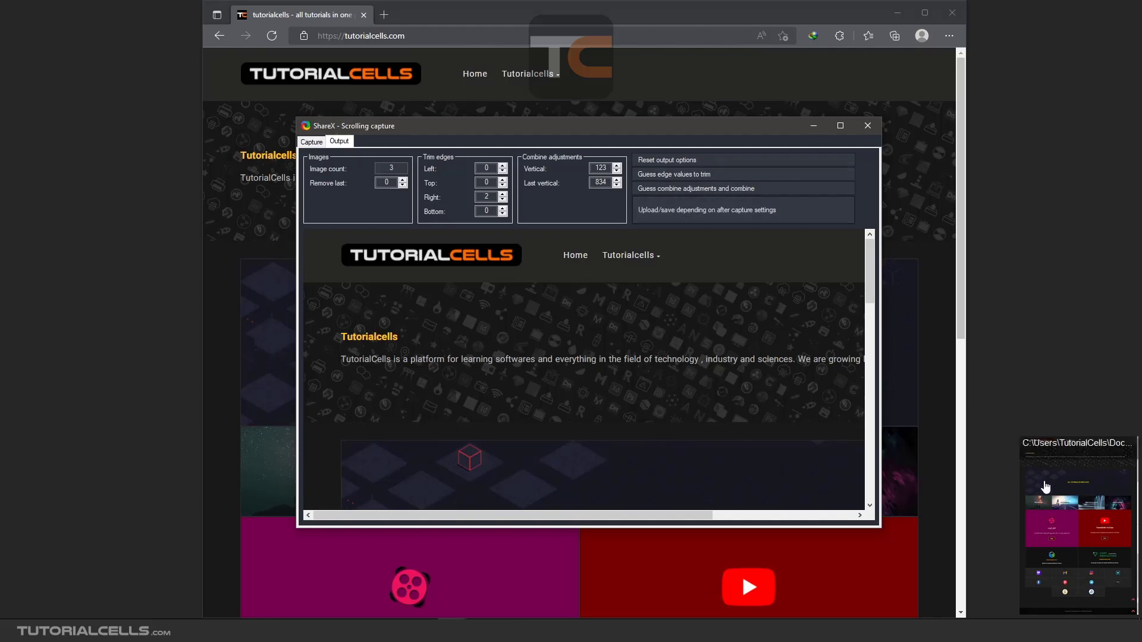
left_click(311, 142)
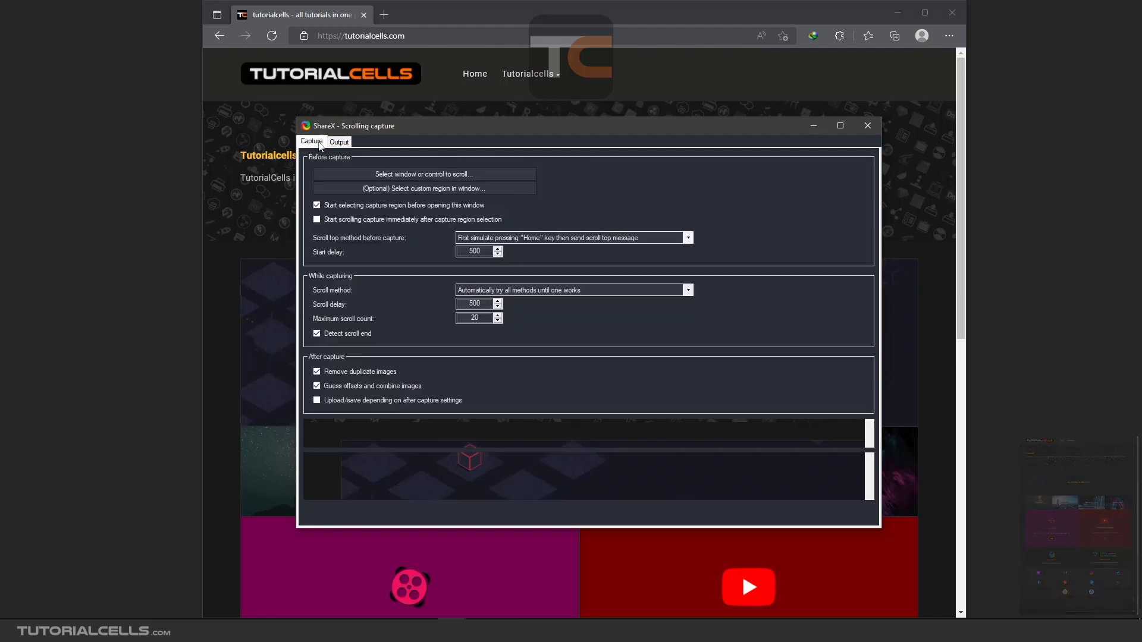
left_click(346, 401)
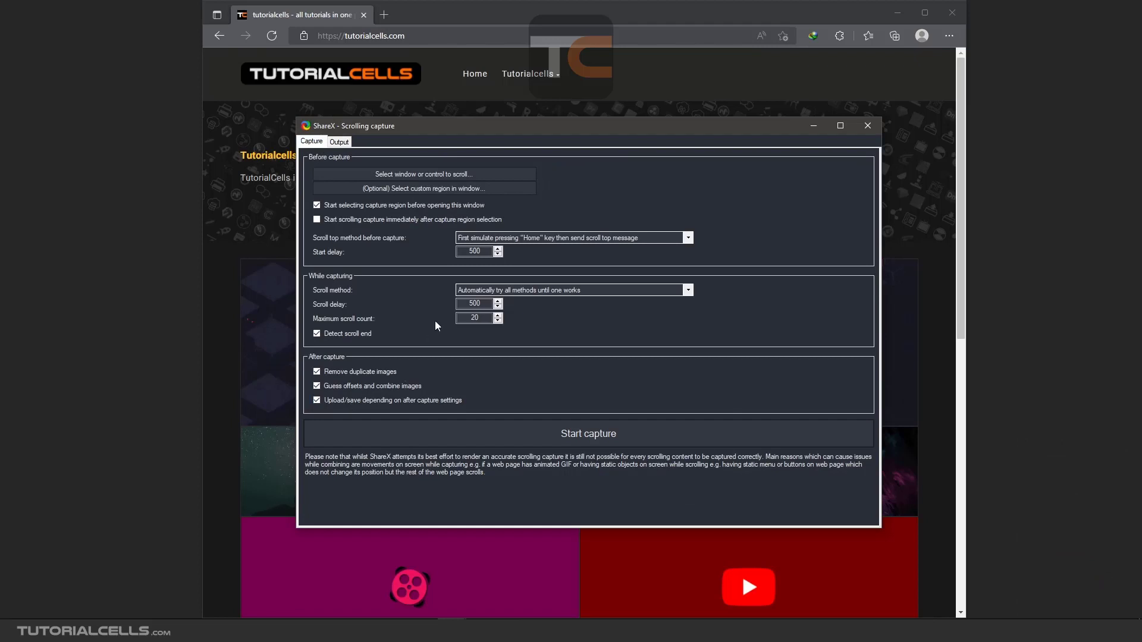
left_click(340, 144)
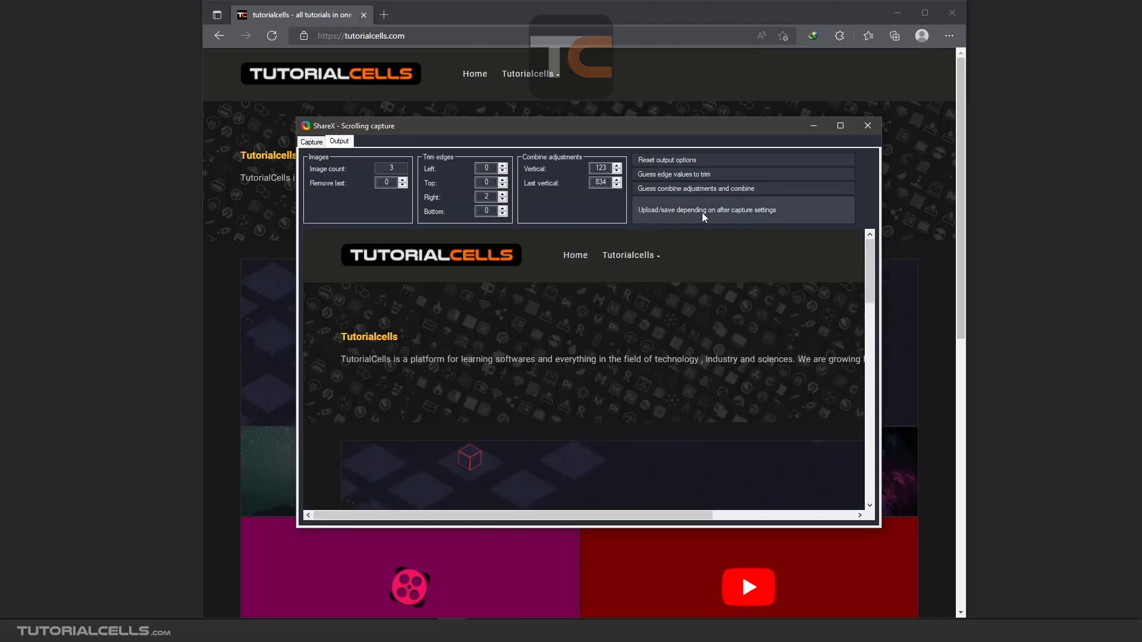
left_click(318, 144)
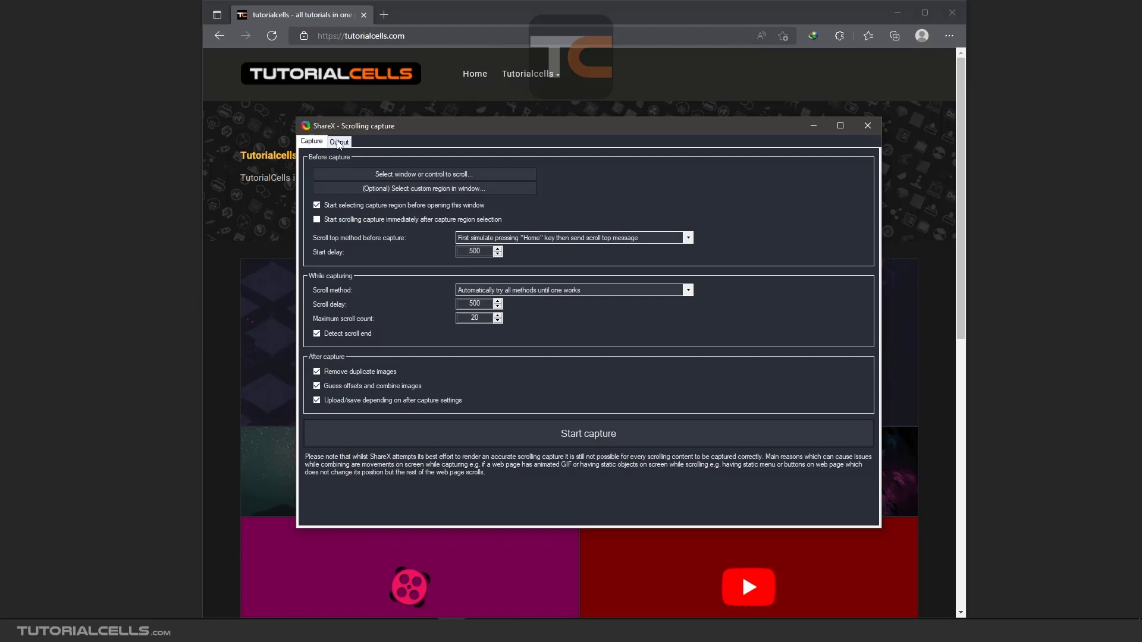
Close the Scrolling capture window and Edge, then view and close the saved yYaGWC99O2.png screenshot.
left_click(339, 142)
left_click(867, 132)
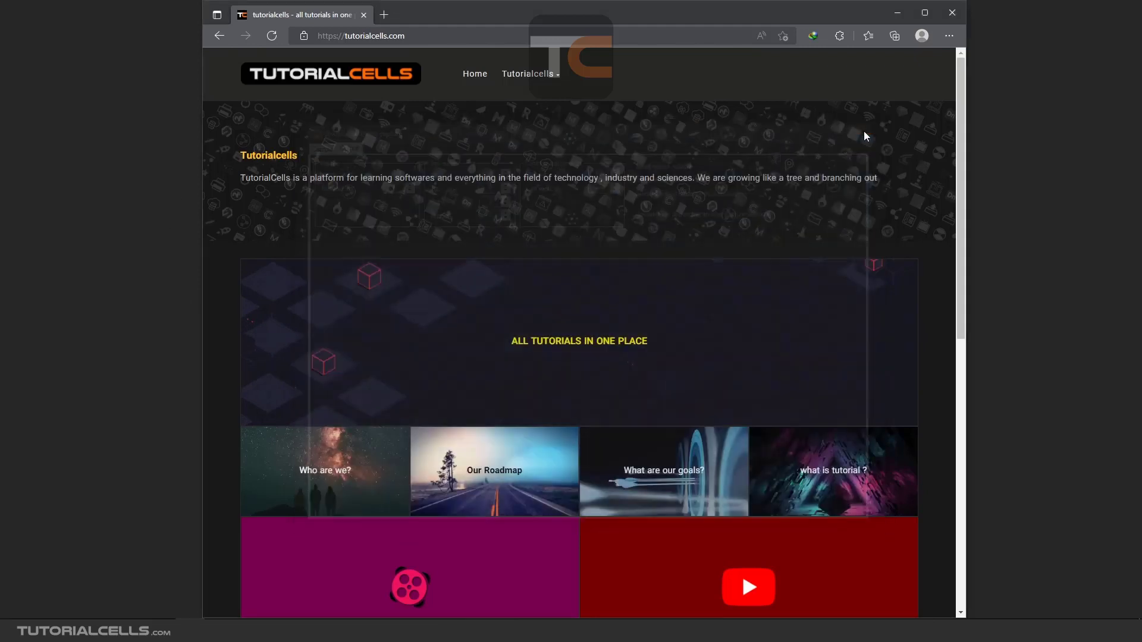
left_click(952, 13)
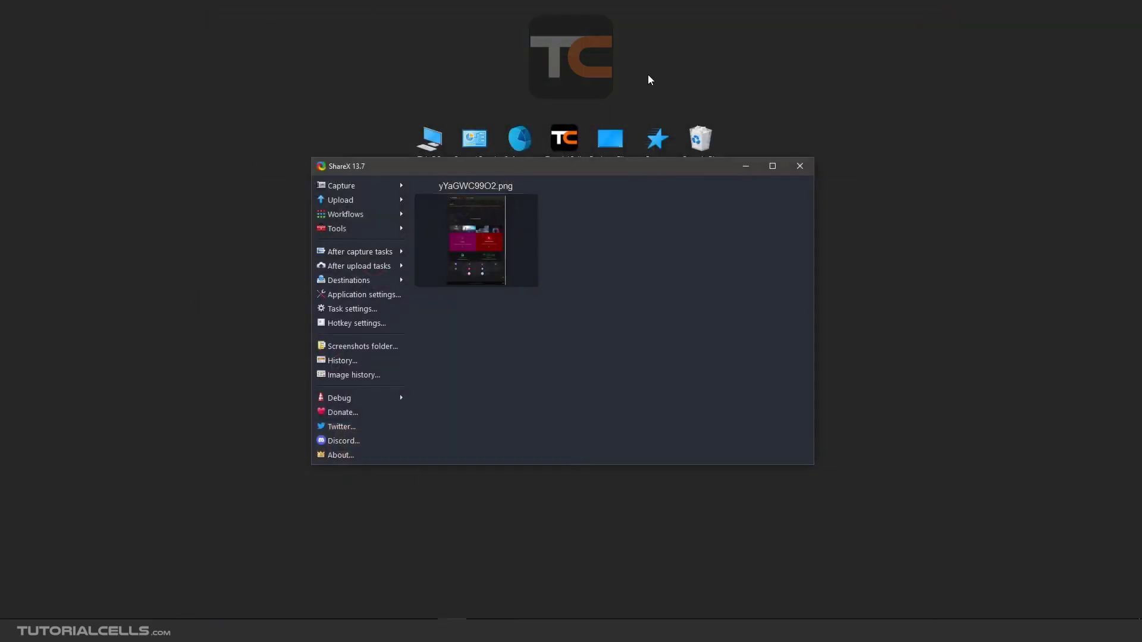
left_click(488, 249)
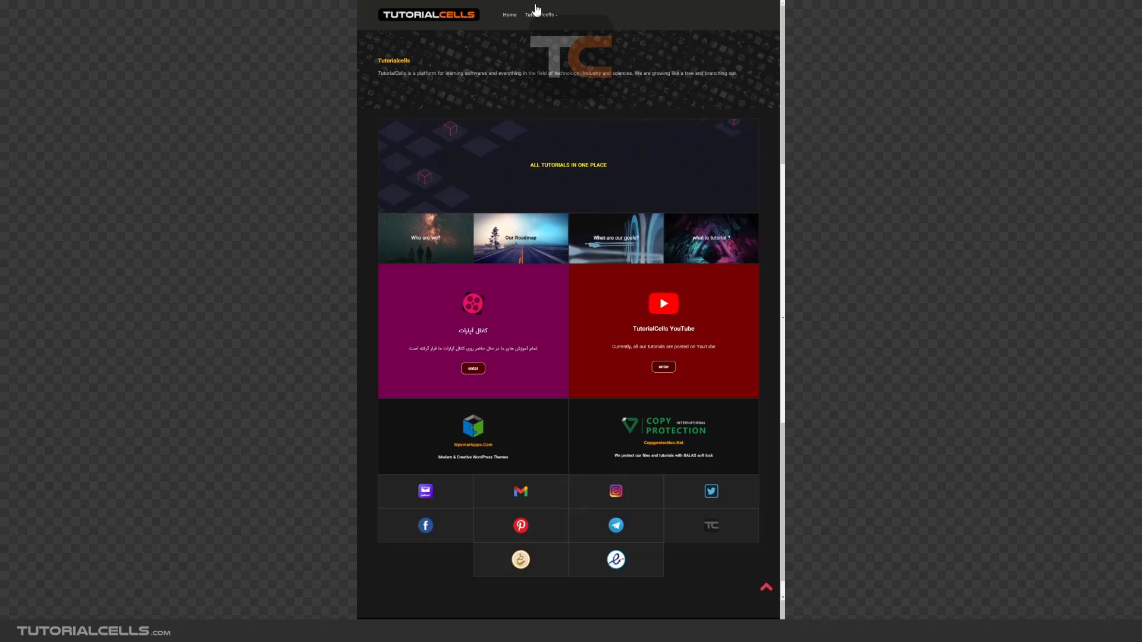
left_click(904, 45)
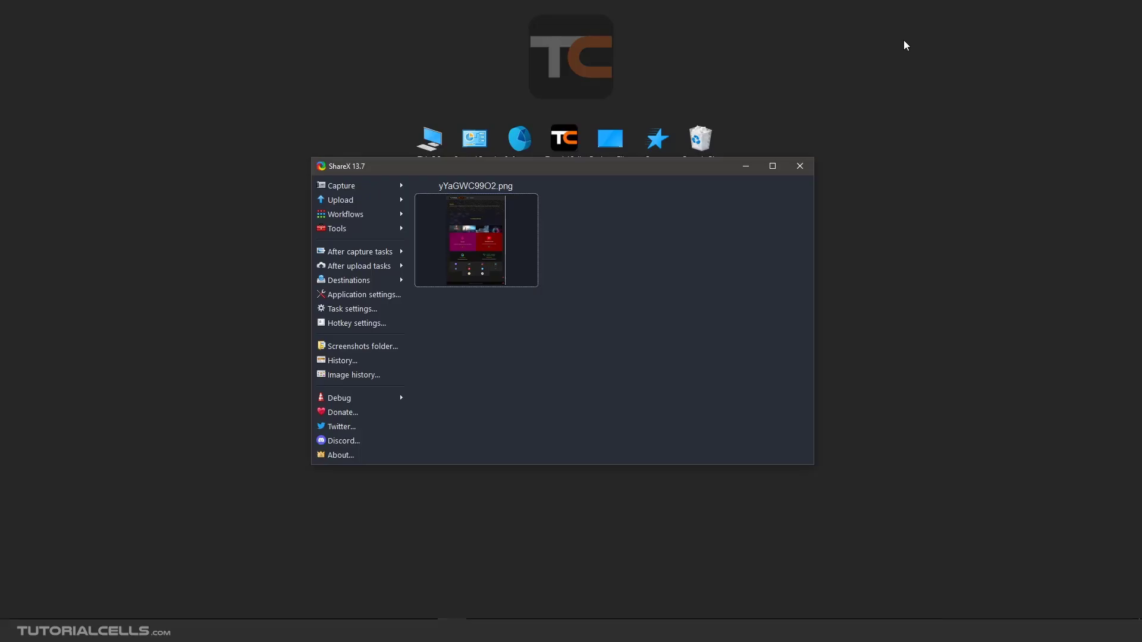
mouse_move(368, 192)
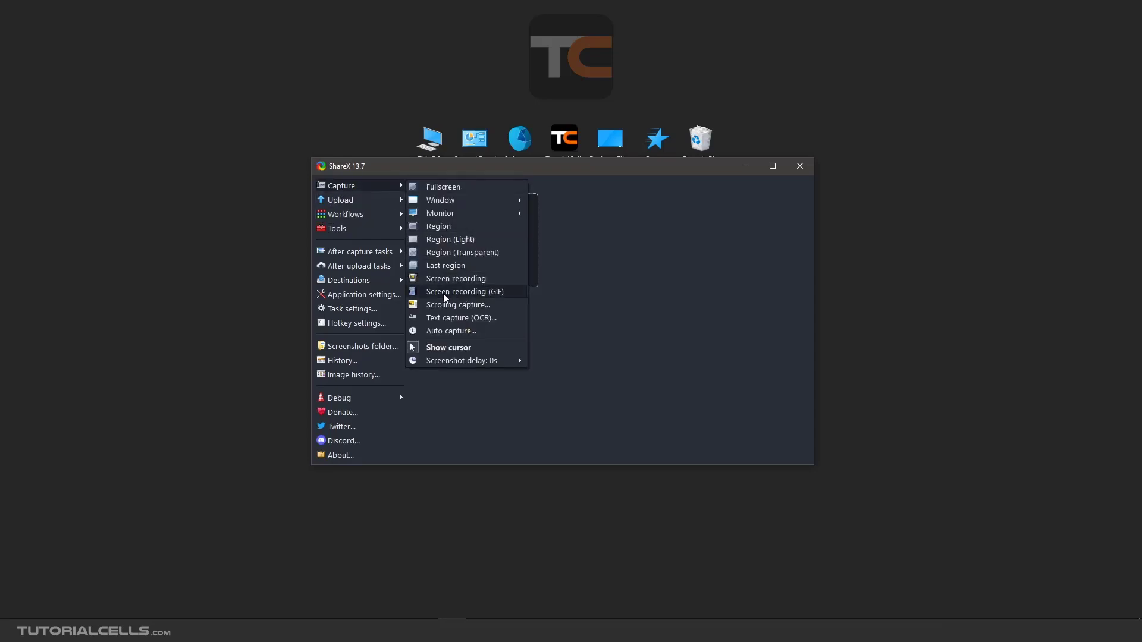
Dismiss the Capture submenu, leaving yYaGWC99O2.png as the only task list entry.
left_click(618, 305)
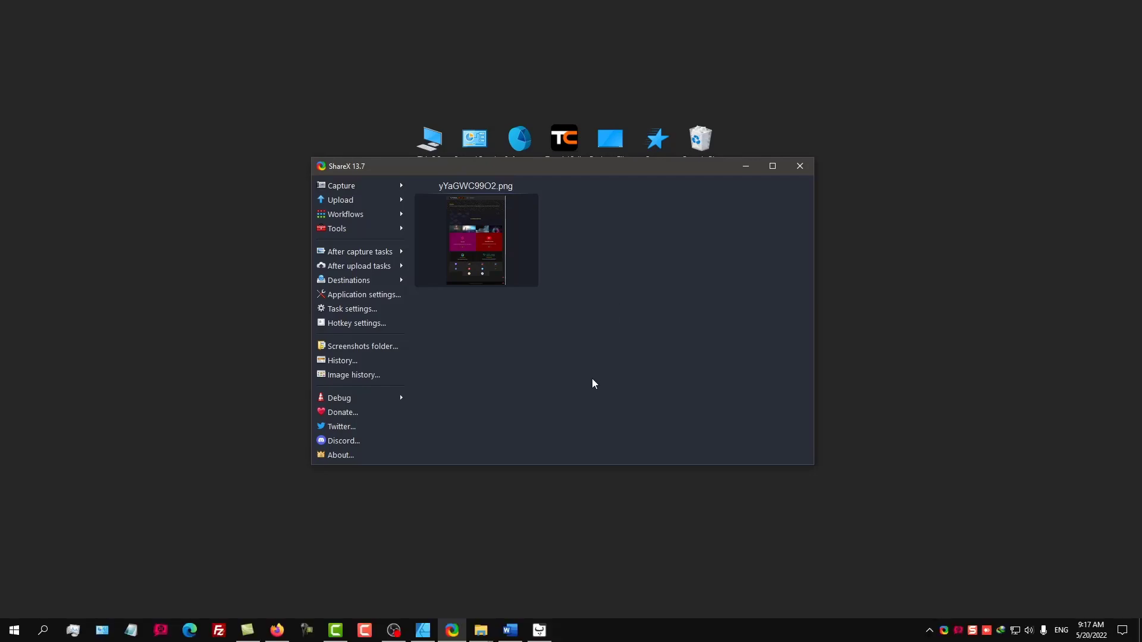